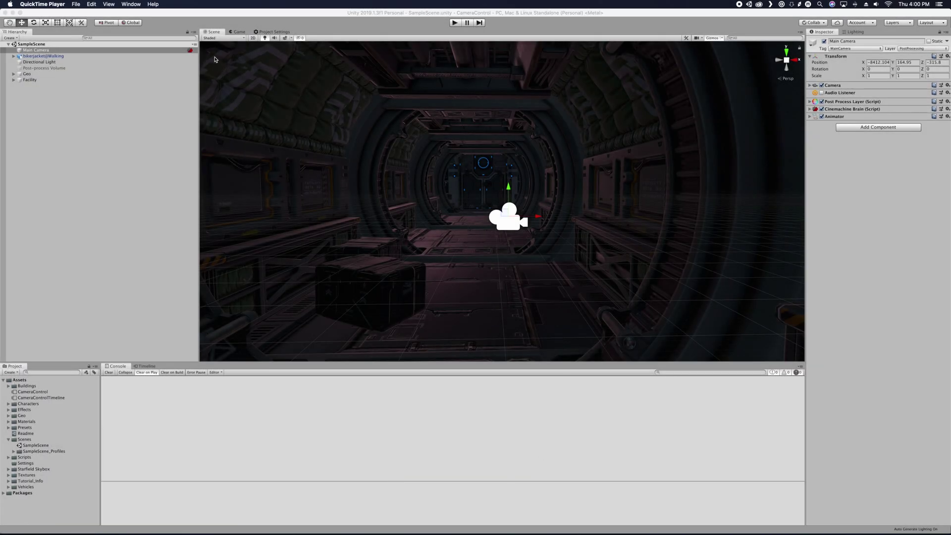
Preview the game view, then inspect the Facility's module (1), Scifi_Door_5_Animation and Box, orbiting around the Box
left_click(240, 32)
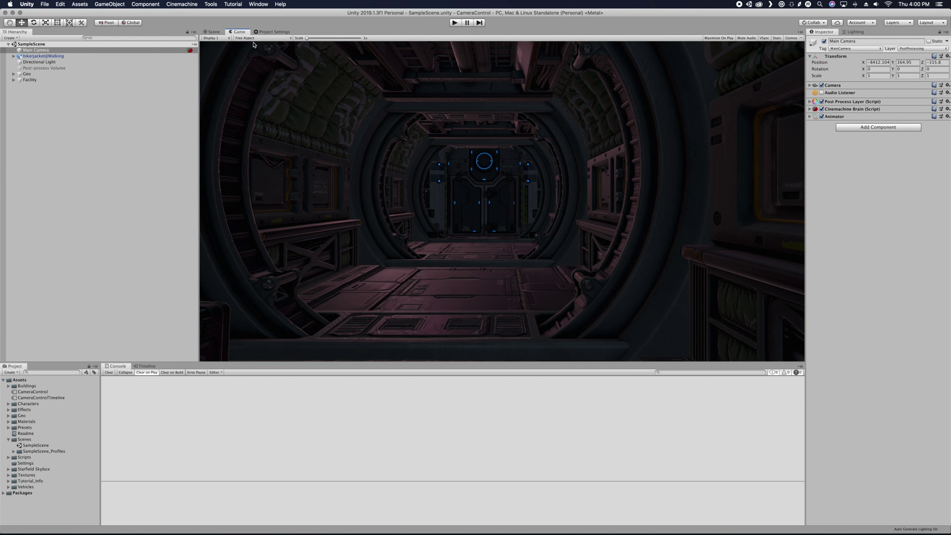
left_click(214, 31)
left_click(13, 80)
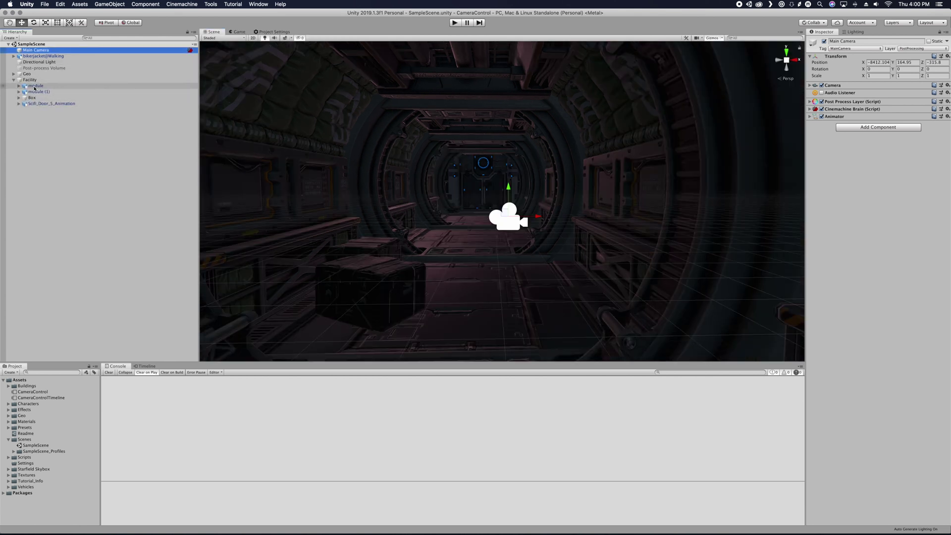
left_click(36, 92)
left_click(49, 104)
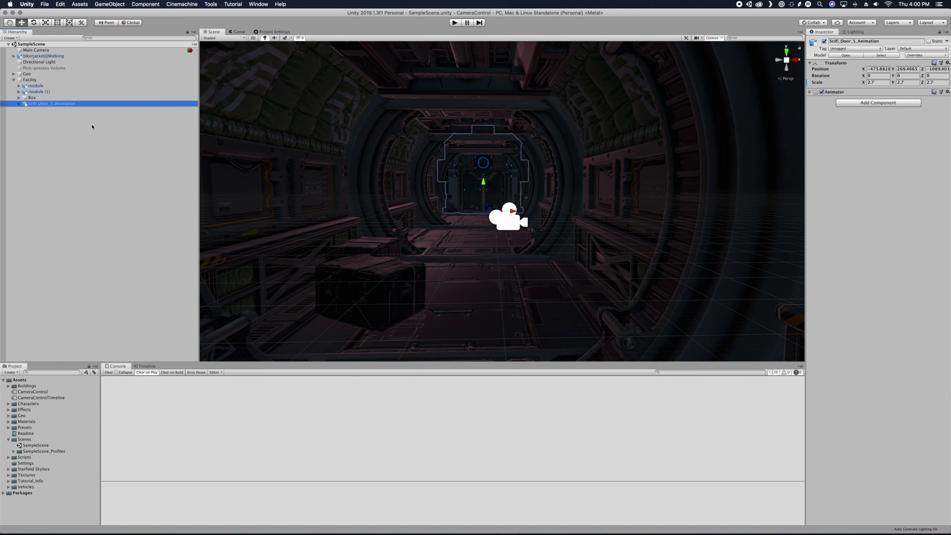
left_click(29, 98)
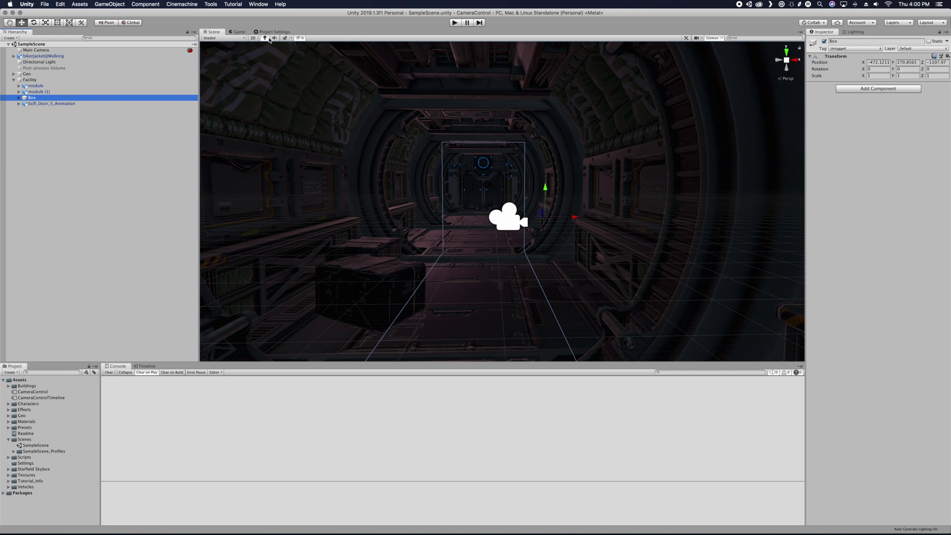
scroll(433, 151, "down", 15)
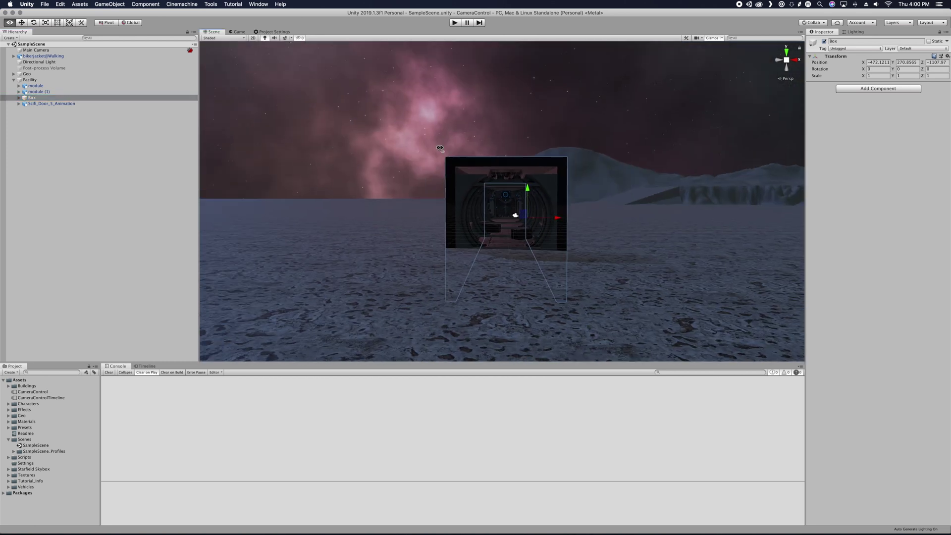
left_click_drag(411, 137, 577, 207, "alt")
left_click_drag(470, 167, 433, 154, "alt")
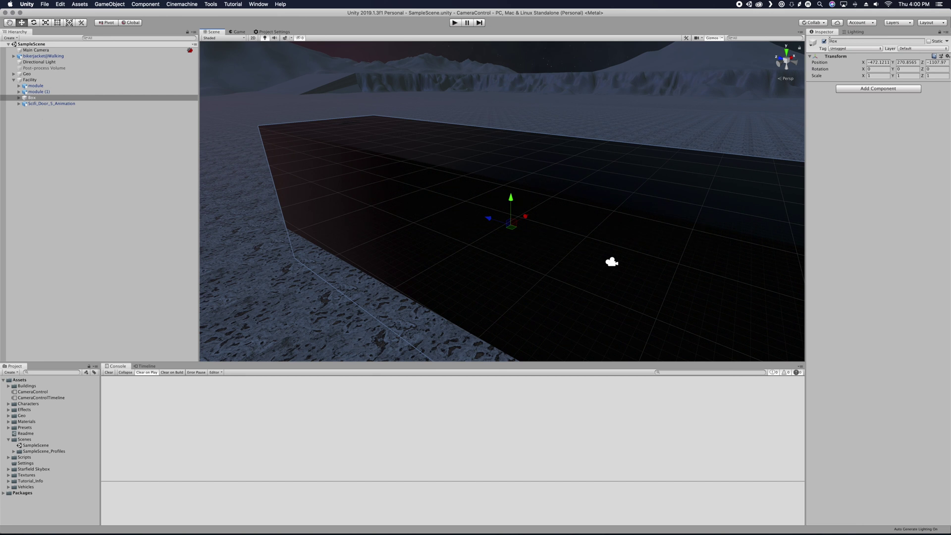
Hide the Box and orbit around the corridor modules, checking them through the game camera
left_click(824, 41)
left_click_drag(567, 195, 523, 214, "alt")
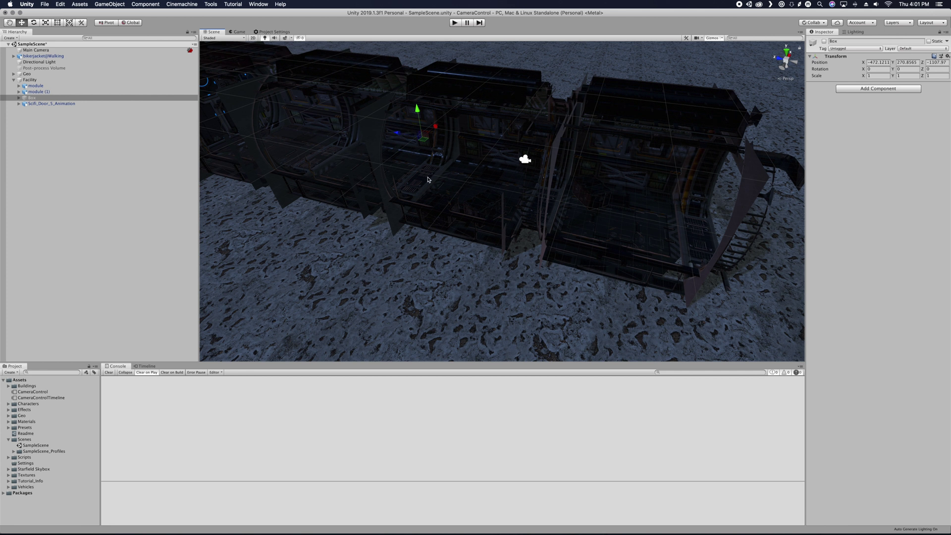
left_click_drag(678, 199, 727, 187, "alt")
left_click(239, 32)
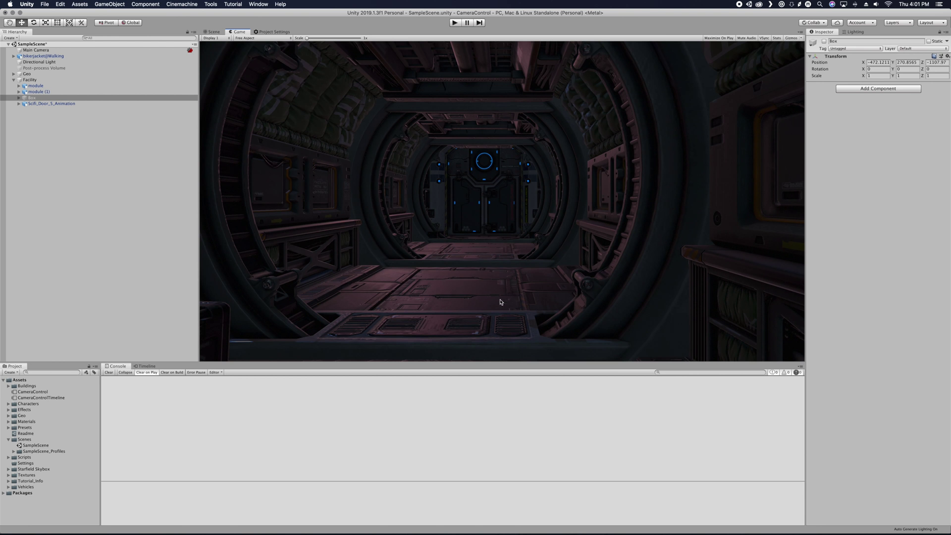
left_click(212, 31)
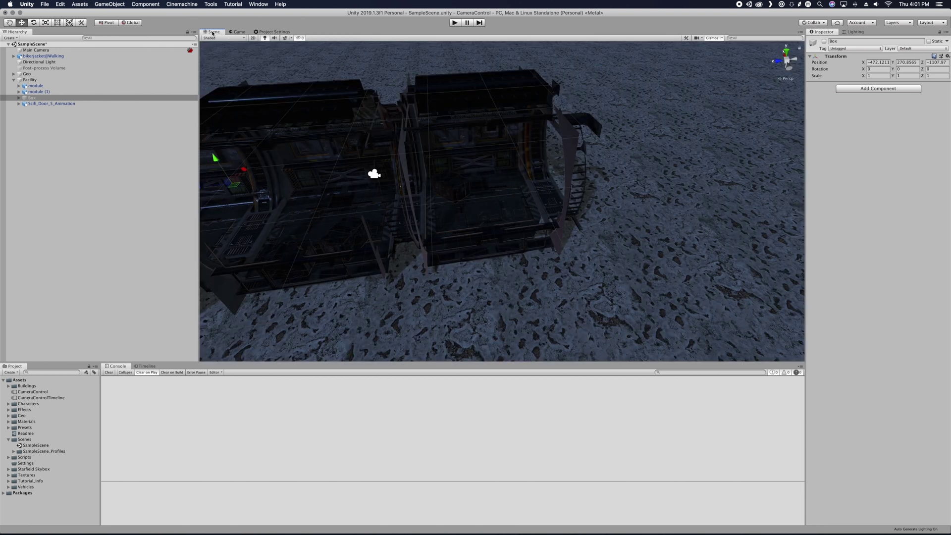
Inspect the Box's first Cube, re-enable the Box, and fly into the corridor facing the door
left_click(20, 99)
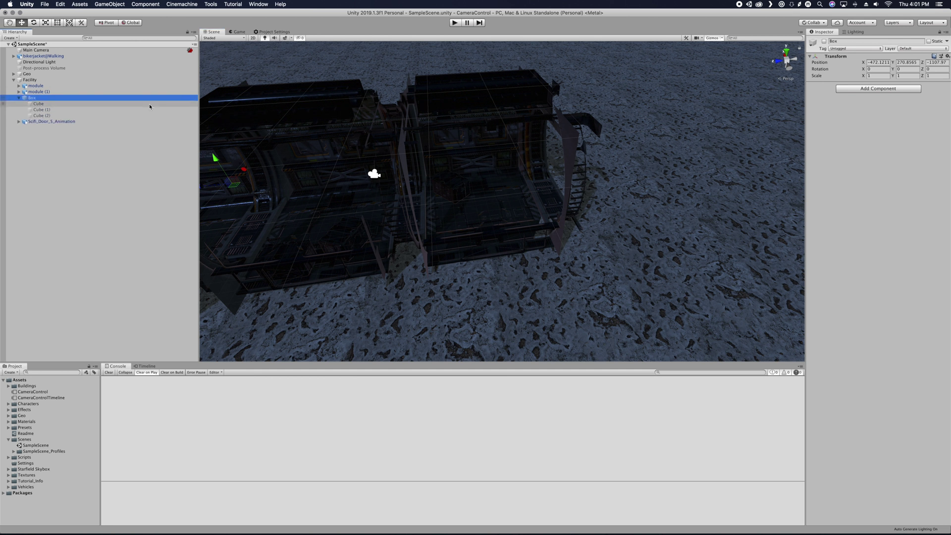
left_click(197, 103)
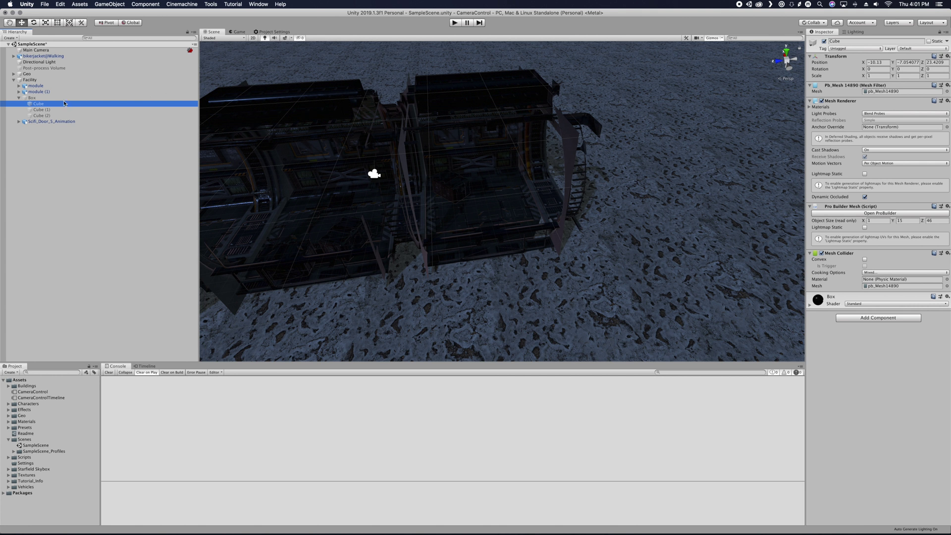
left_click(45, 98)
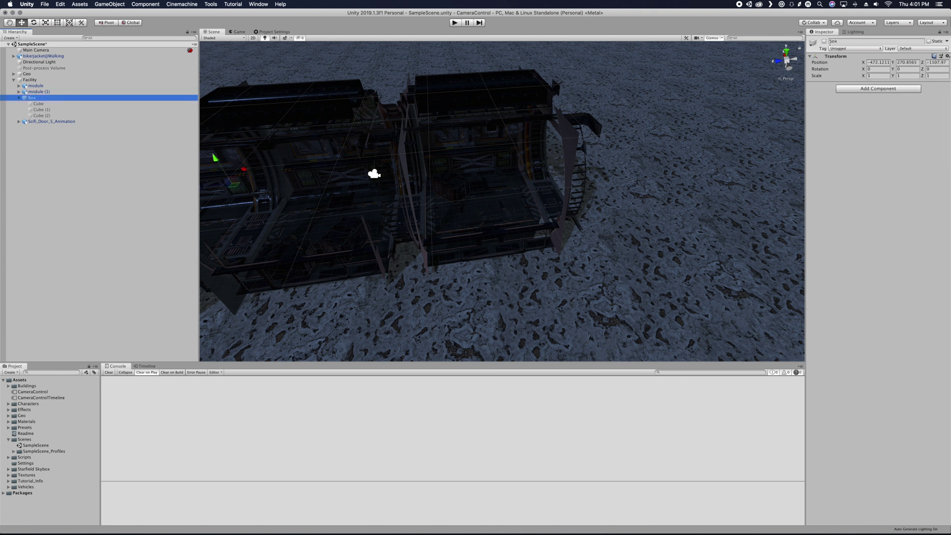
left_click(823, 41)
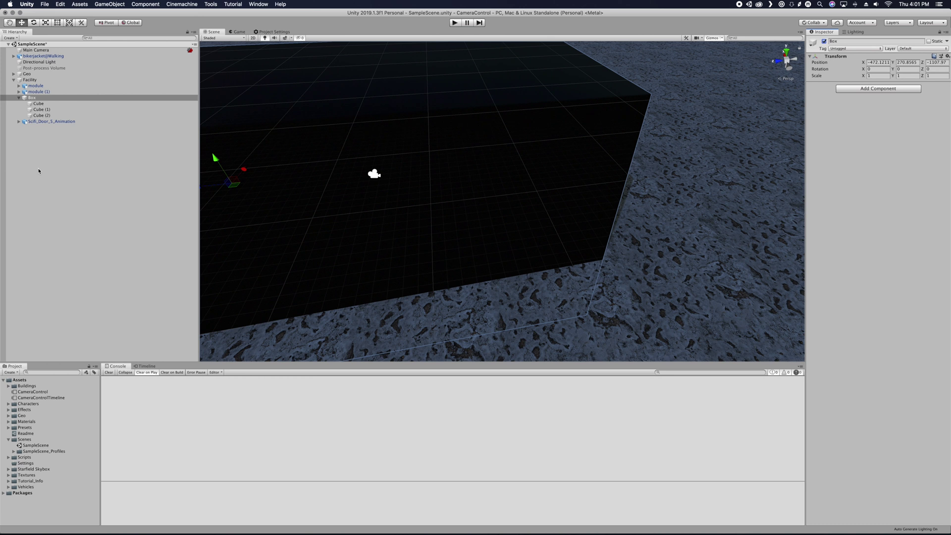
right_click_drag(441, 222, 284, 233)
key("w")
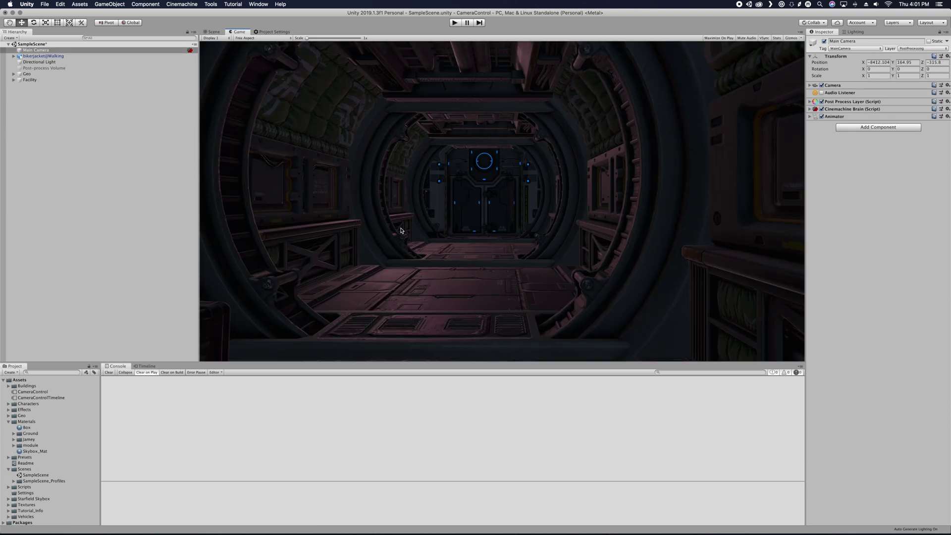
Dock the Game view below the Inspector and resize the panels to fit
left_click_drag(239, 32, 874, 424)
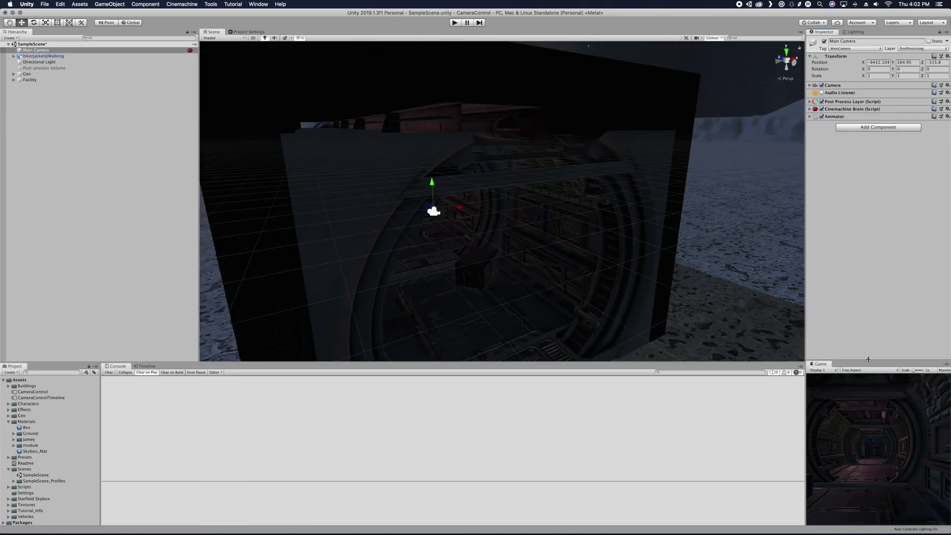
left_click_drag(868, 361, 865, 293)
left_click_drag(803, 368, 676, 367)
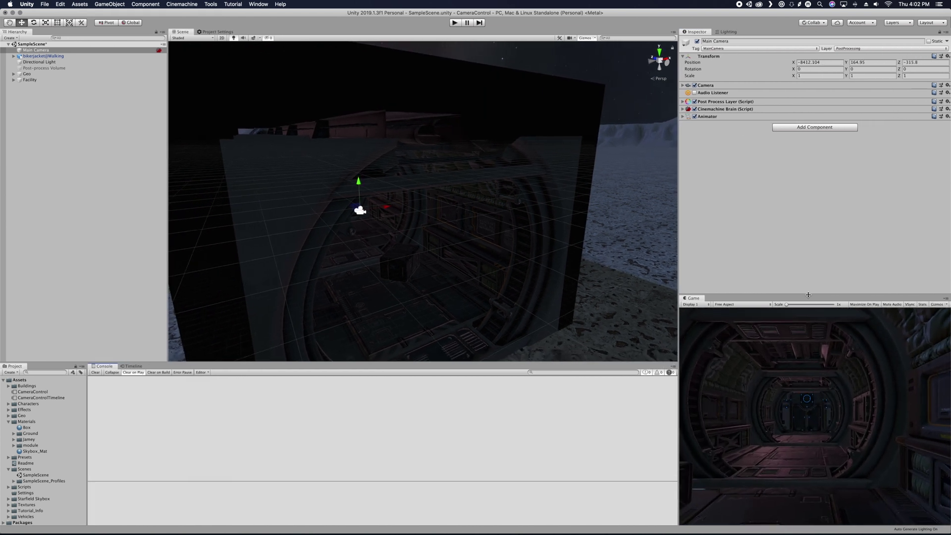
left_click_drag(809, 295, 809, 311)
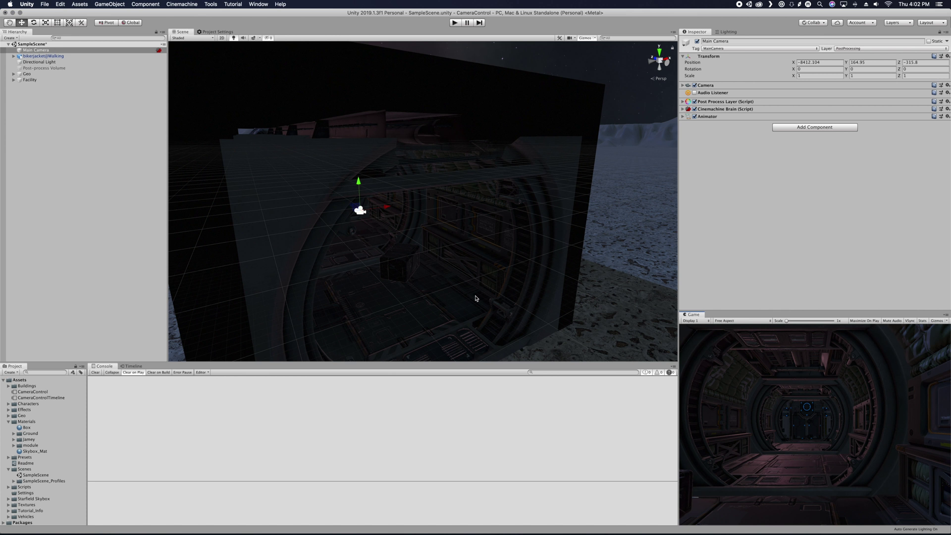
Nudge the Main Camera slightly along X to -8412.58 and glance at the Cinemachine menu
left_click_drag(397, 209, 382, 209)
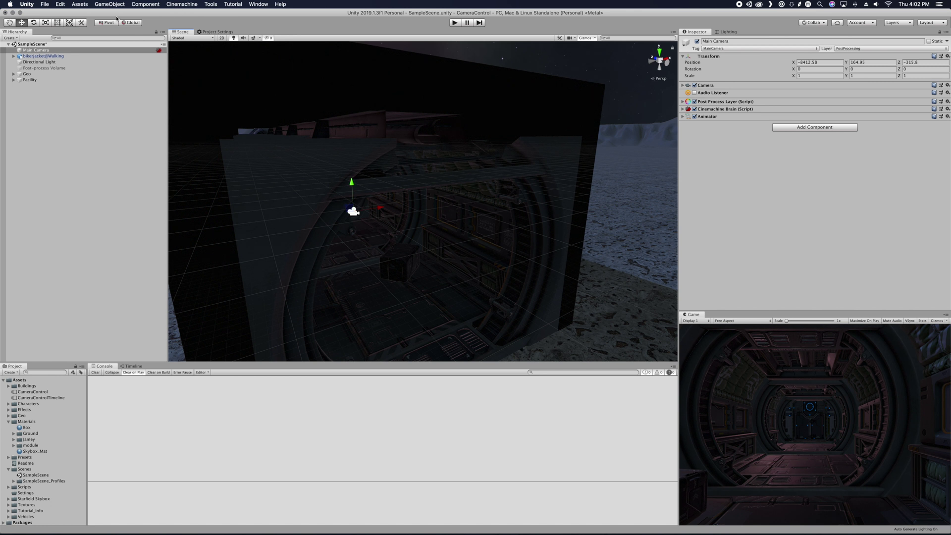
left_click(182, 4)
left_click(182, 4)
left_click(254, 5)
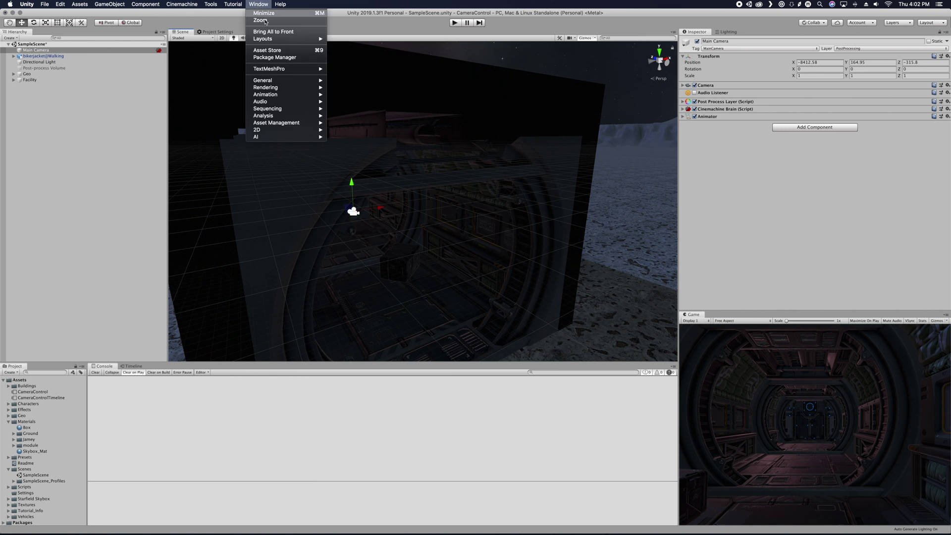
Dock the Package Manager as a tab and check the Unity Timeline and Cinemachine package details
left_click(273, 58)
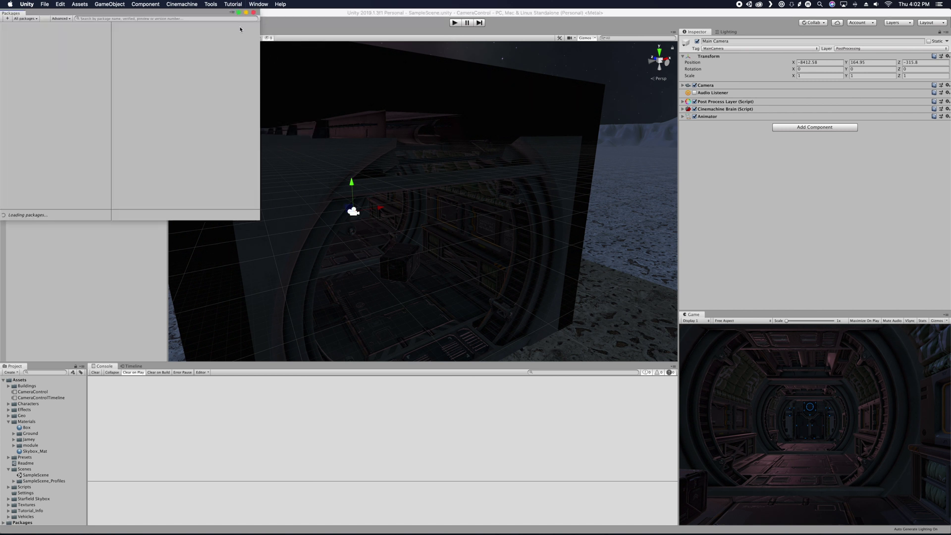
left_click_drag(380, 102, 261, 37)
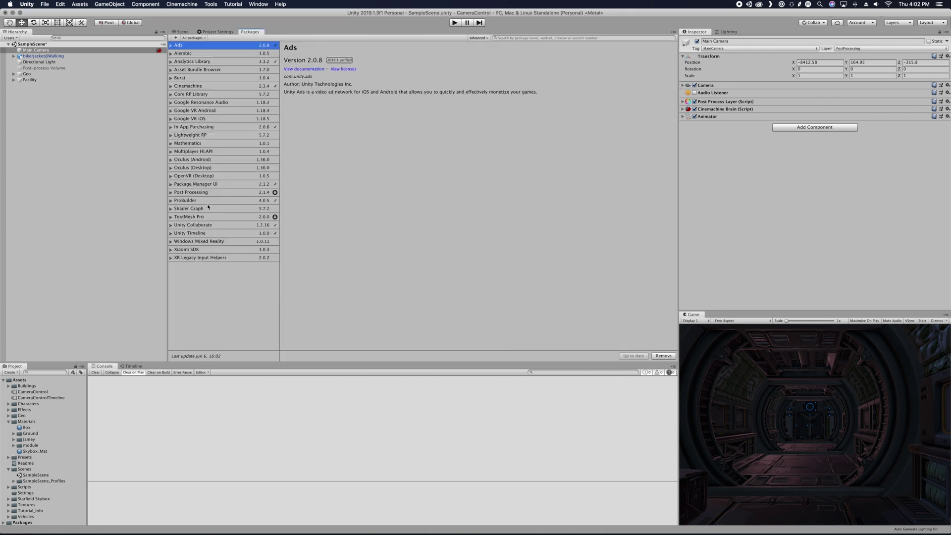
left_click(189, 233)
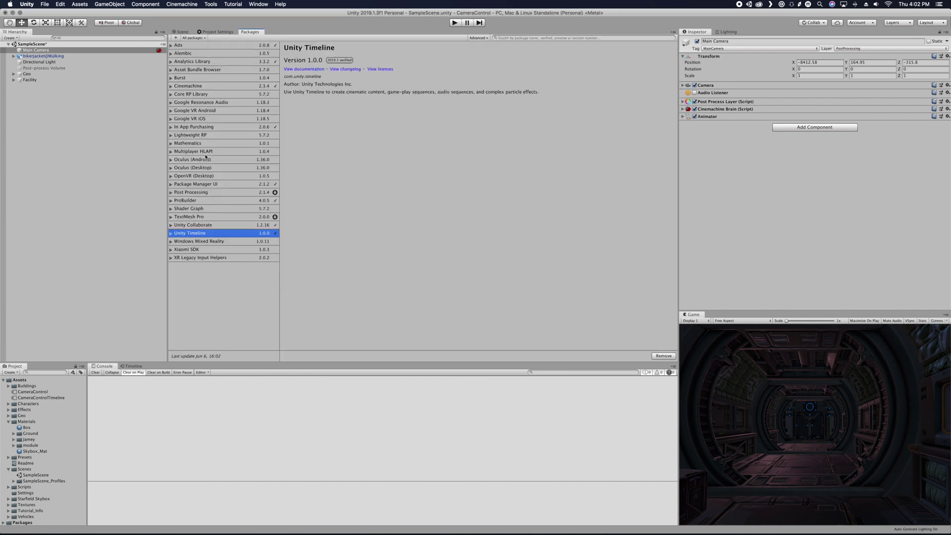
left_click(196, 87)
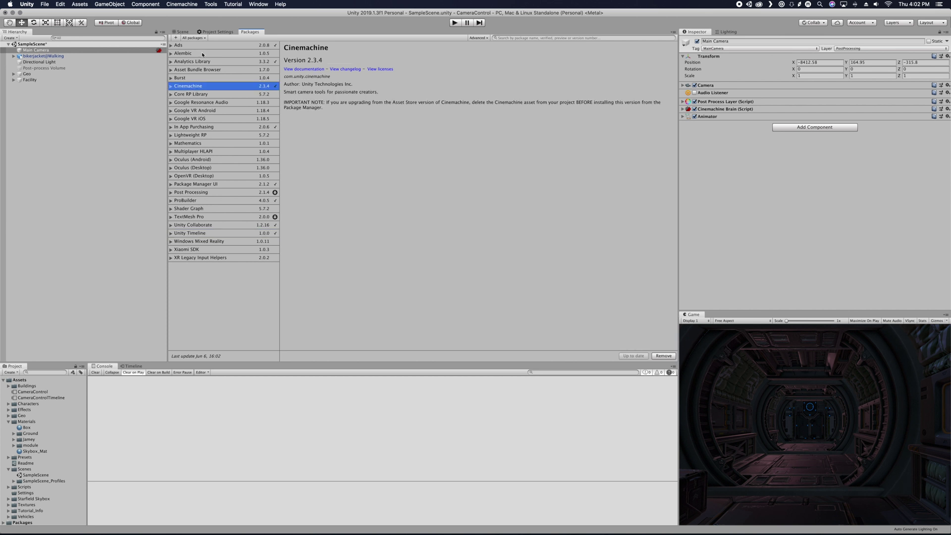
left_click(181, 32)
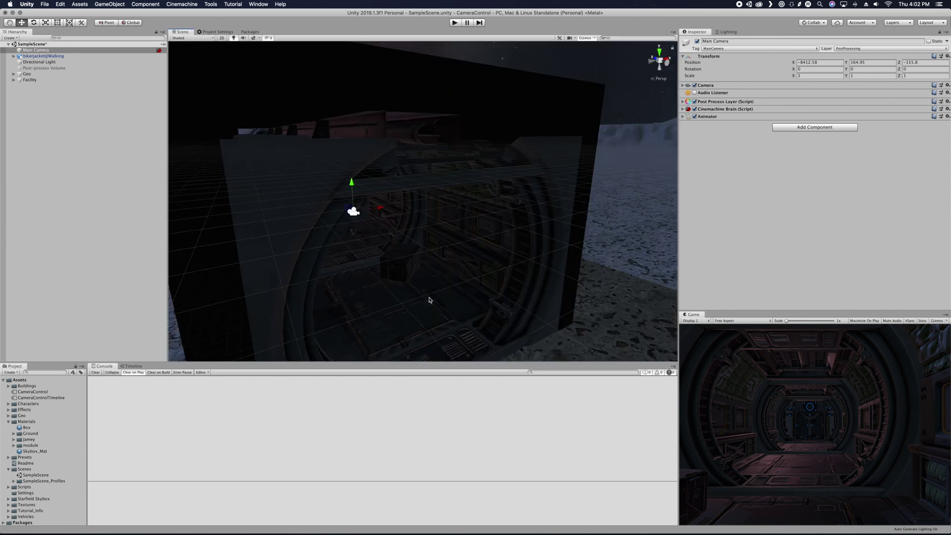
key("alt+shift+f")
Create CM vcam1 and position it in the corridor at X -8411.2, Y 164.34
right_click_drag(427, 307, 515, 311)
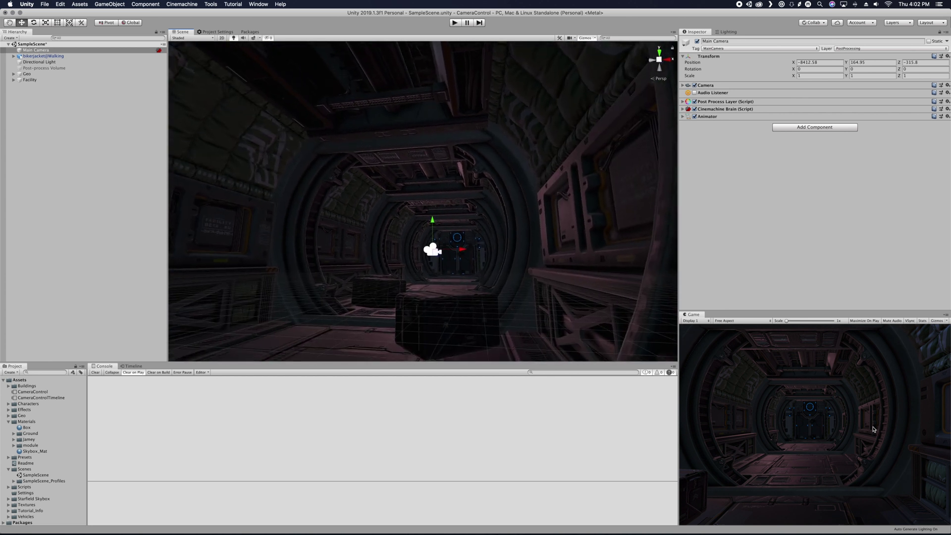
left_click(172, 5)
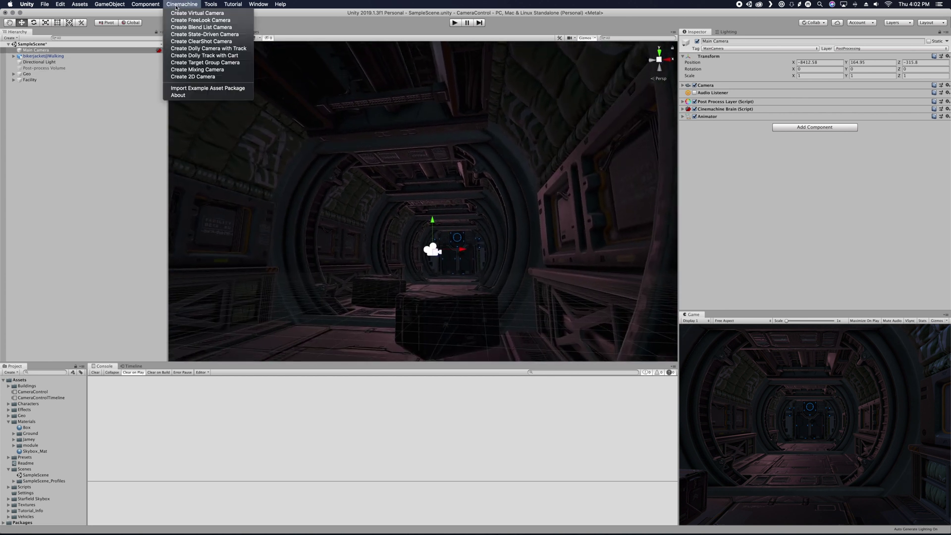
left_click(177, 13)
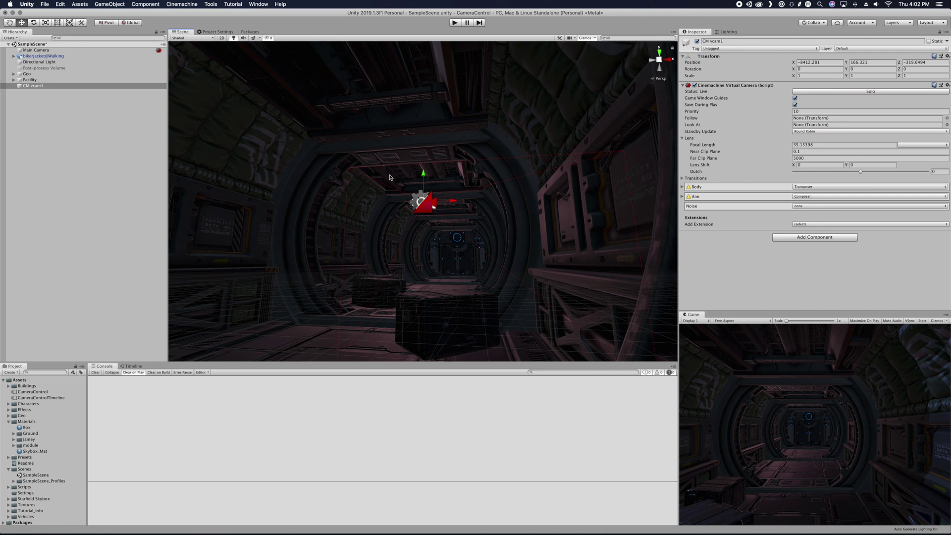
left_click_drag(423, 174, 426, 250)
left_click_drag(452, 287, 489, 285)
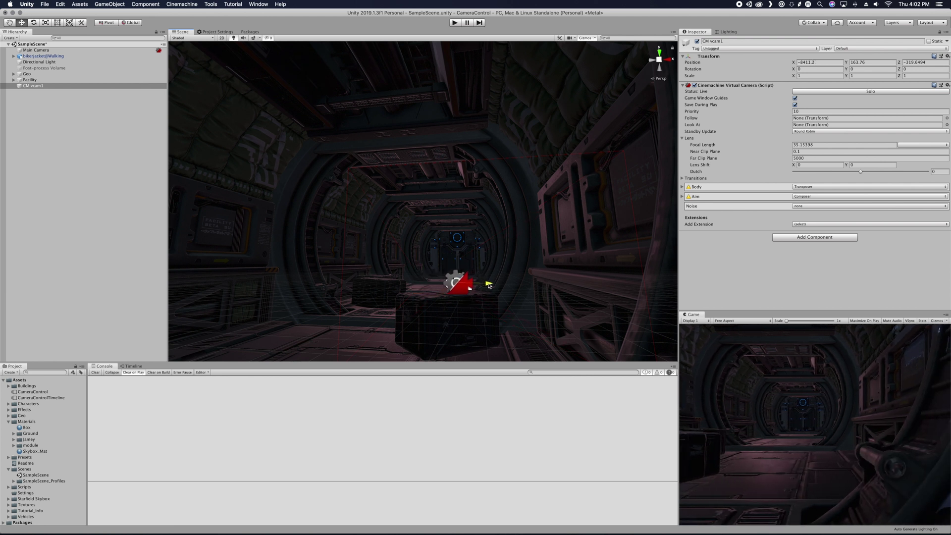
left_click_drag(457, 257, 456, 237)
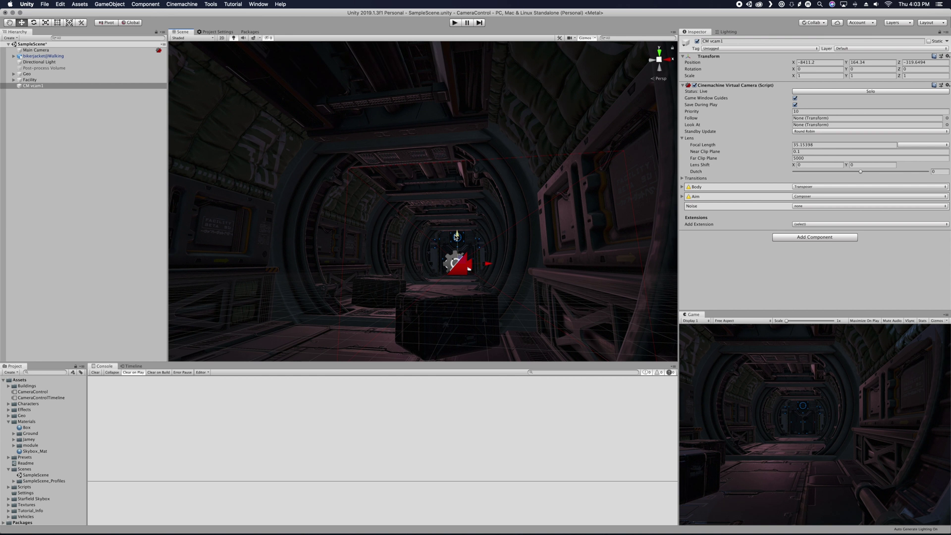
Create CM vcam2, lower it slightly and tilt it down to Rotation X -14.1
left_click(185, 4)
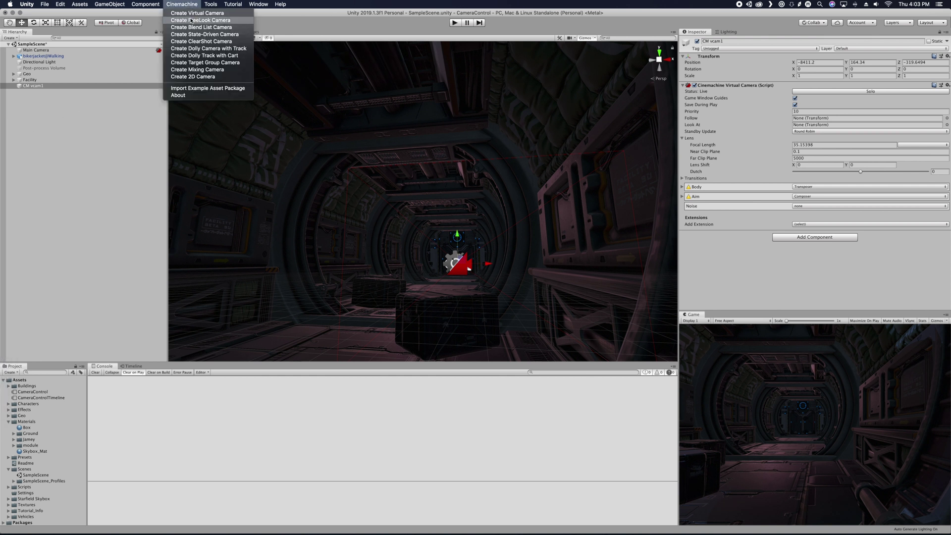
left_click(191, 14)
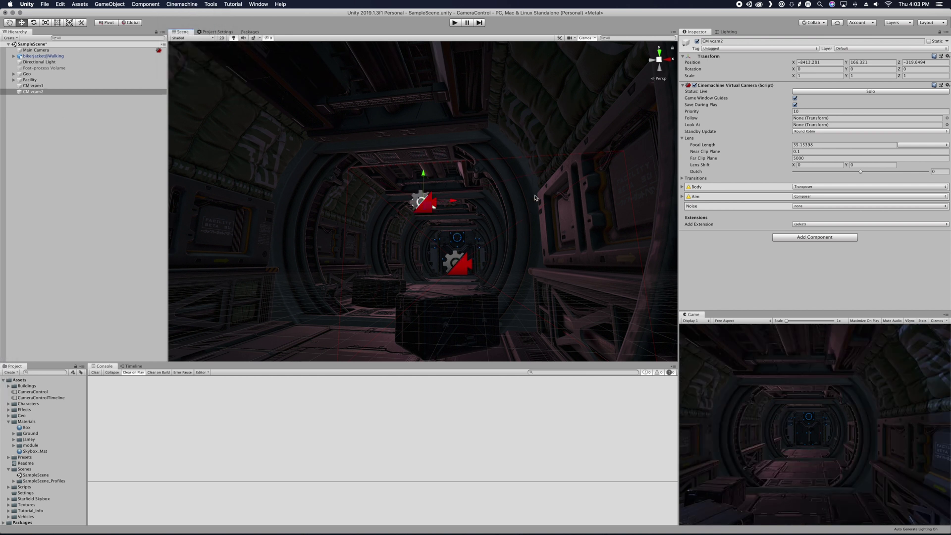
left_click_drag(423, 175, 429, 234)
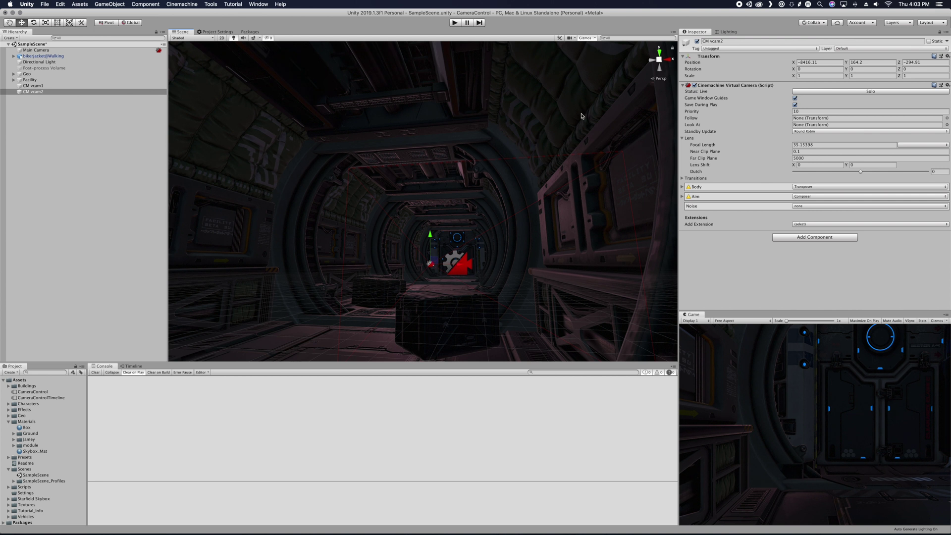
left_click_drag(794, 70, 785, 72)
left_click_drag(845, 70, 860, 69)
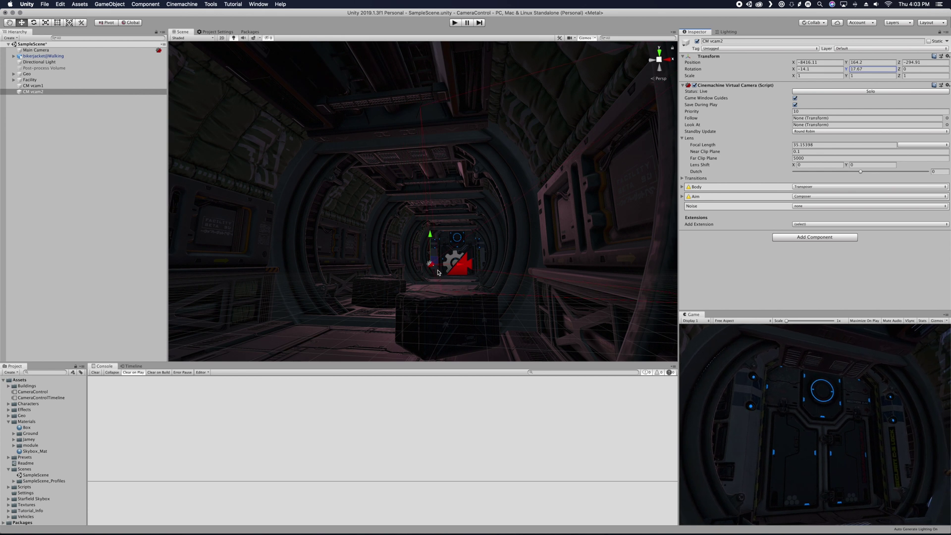
Move CM vcam2 further up the corridor and turn it to Rotation Y 29.54
mouse_move(438, 272)
right_mouse_down()
mouse_move(432, 268)
mouse_move(449, 275)
right_mouse_up()
key("w")
left_click_drag(440, 246, 420, 194)
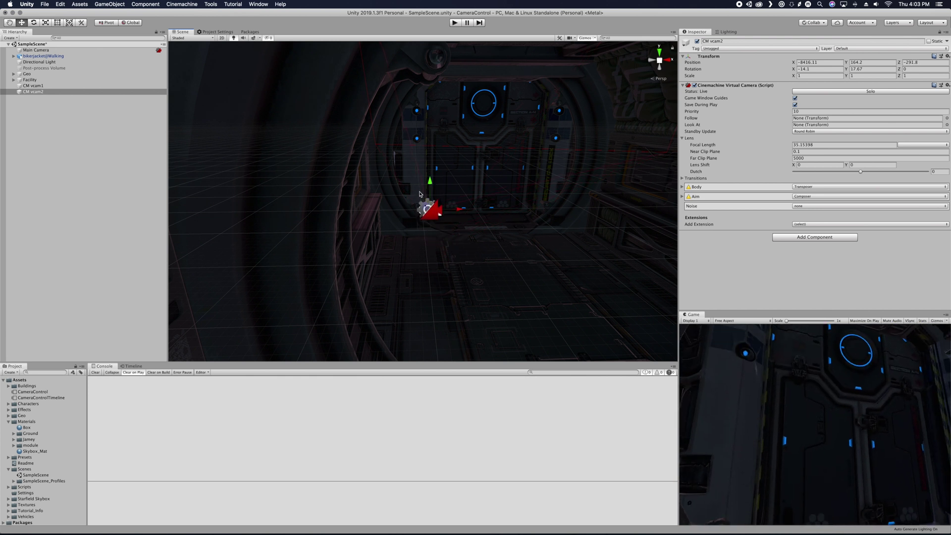
left_click_drag(846, 71, 872, 70)
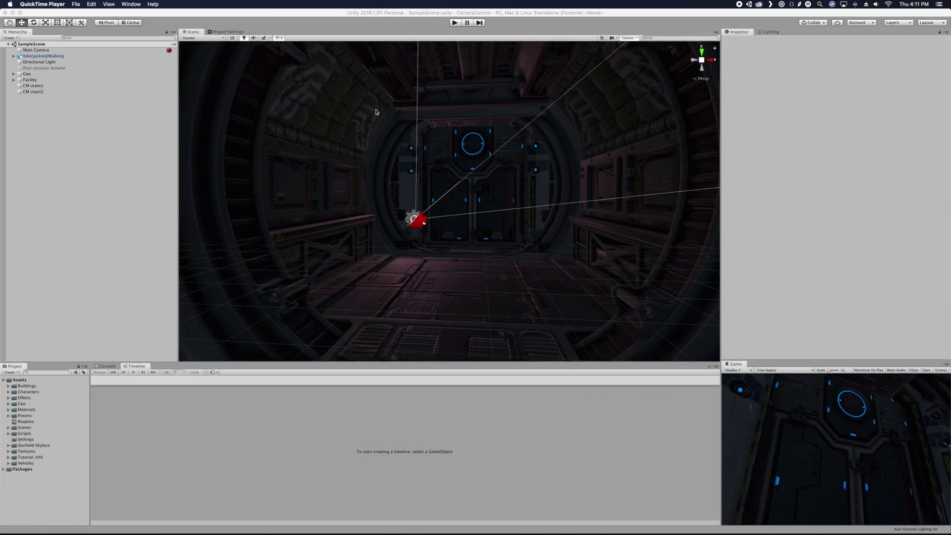
Create CM vcam3 and slide it to the left in the corridor
left_click(27, 73)
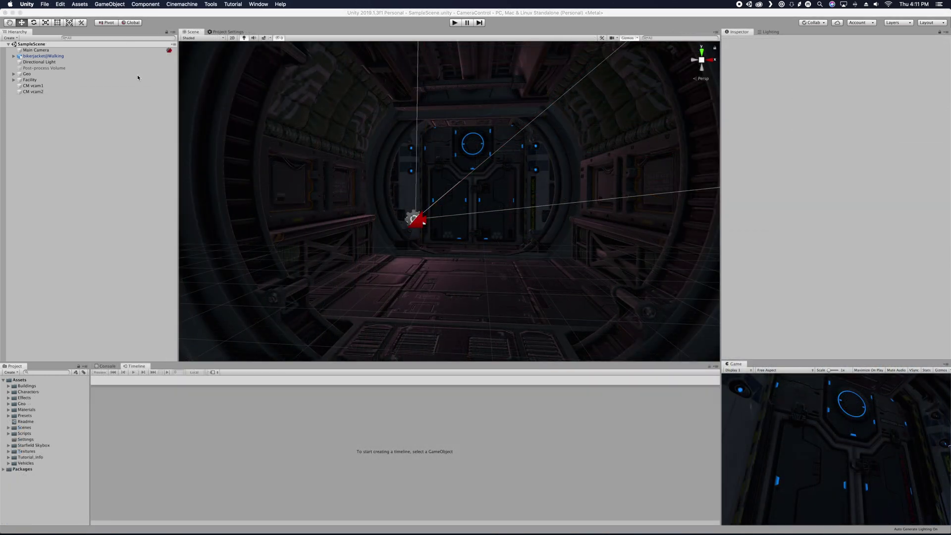
left_click(181, 4)
left_click(193, 14)
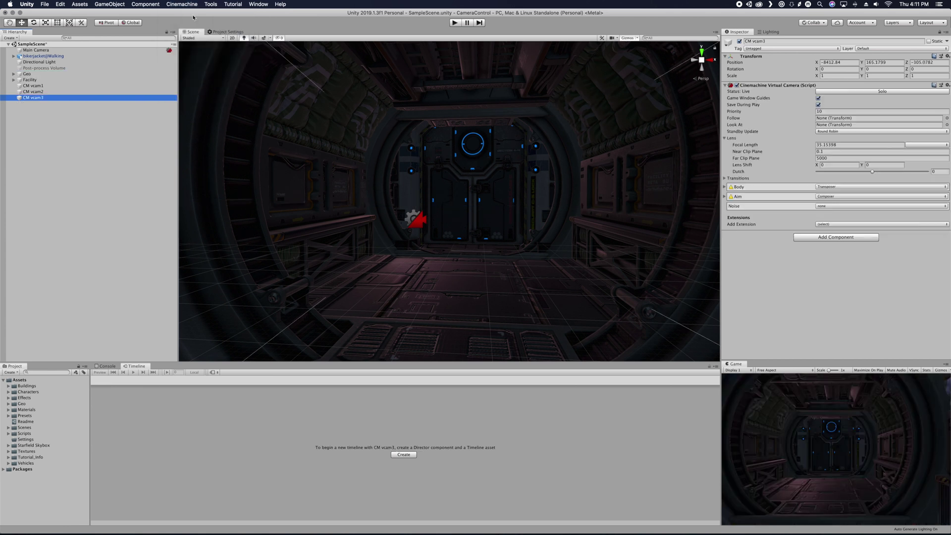
key("f")
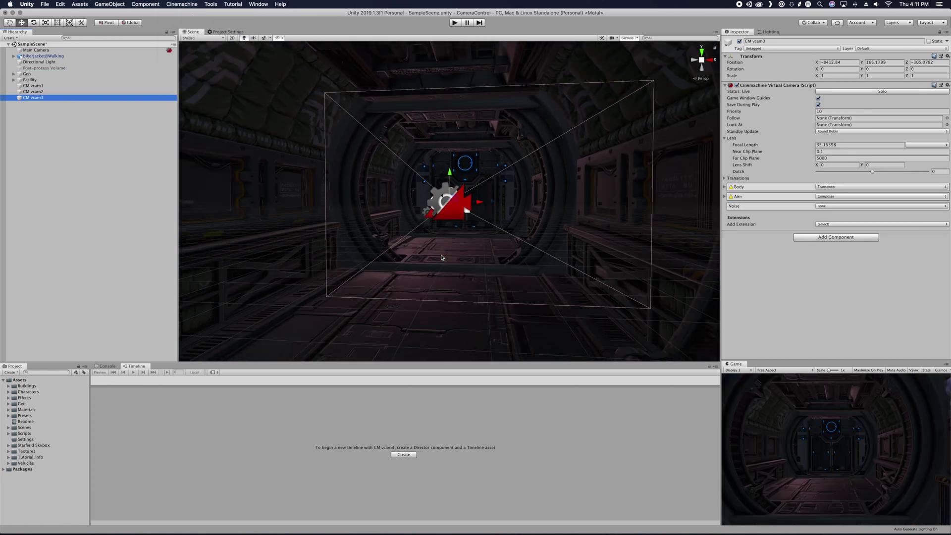
left_click_drag(480, 203, 335, 234)
mouse_move(374, 266)
left_mouse_down()
mouse_move(353, 264)
mouse_move(380, 263)
left_mouse_up()
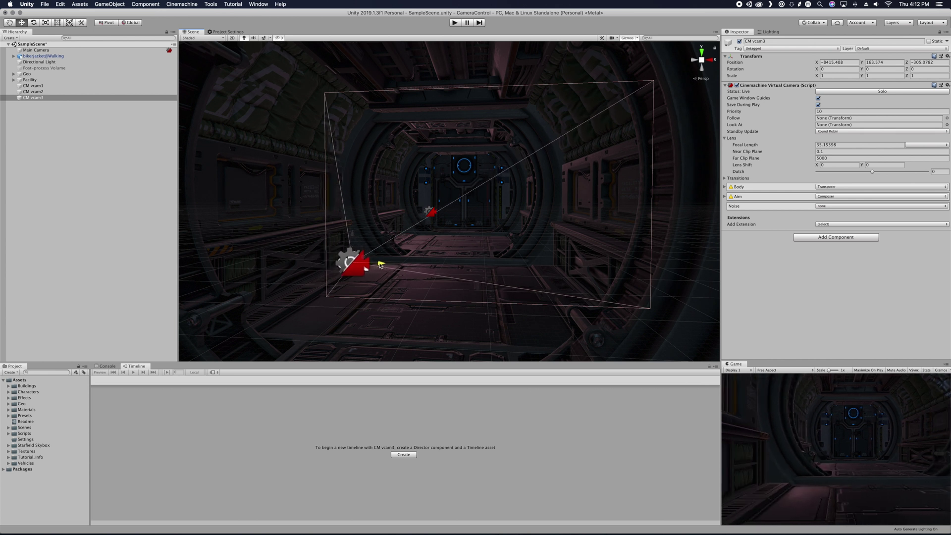
Reposition CM vcam1 deeper into the corridor while previewing its shot solo
left_click(74, 86)
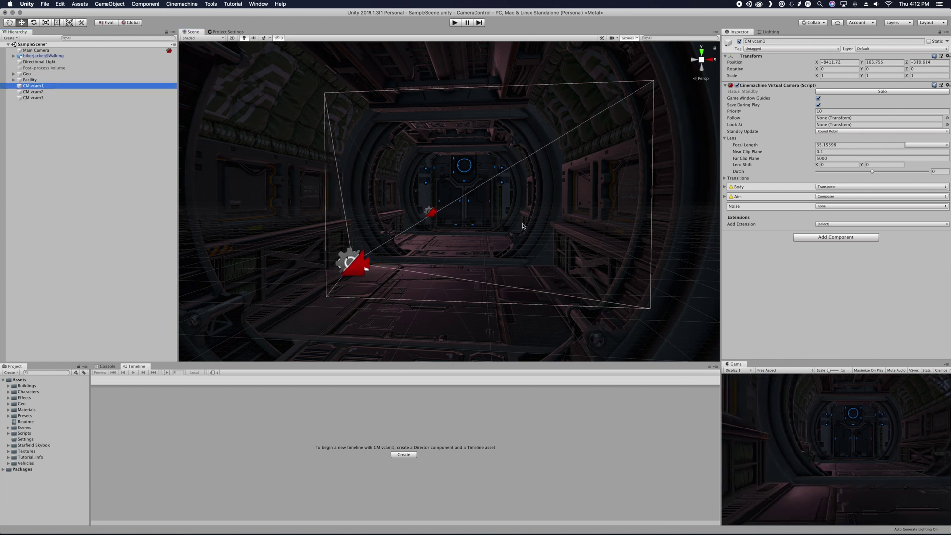
key("f")
left_click_drag(503, 263, 461, 264)
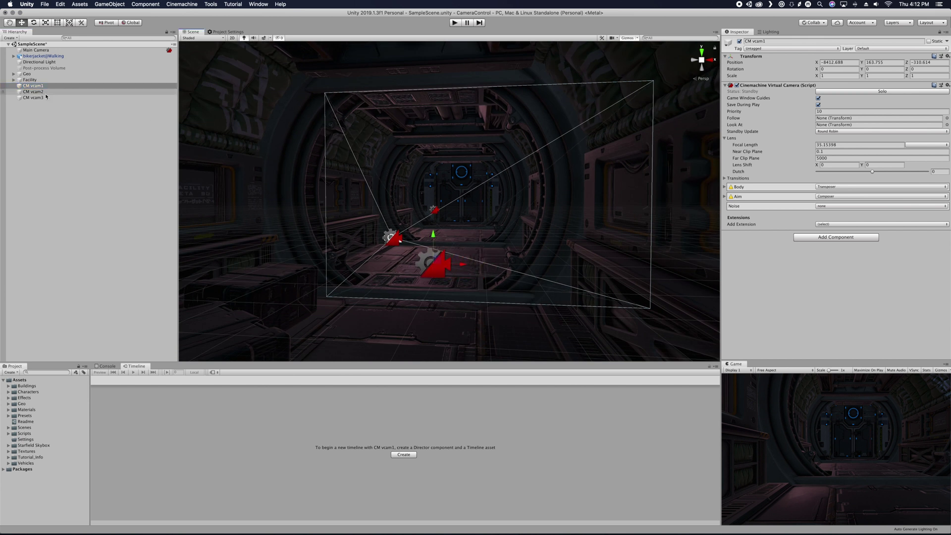
left_click(853, 92)
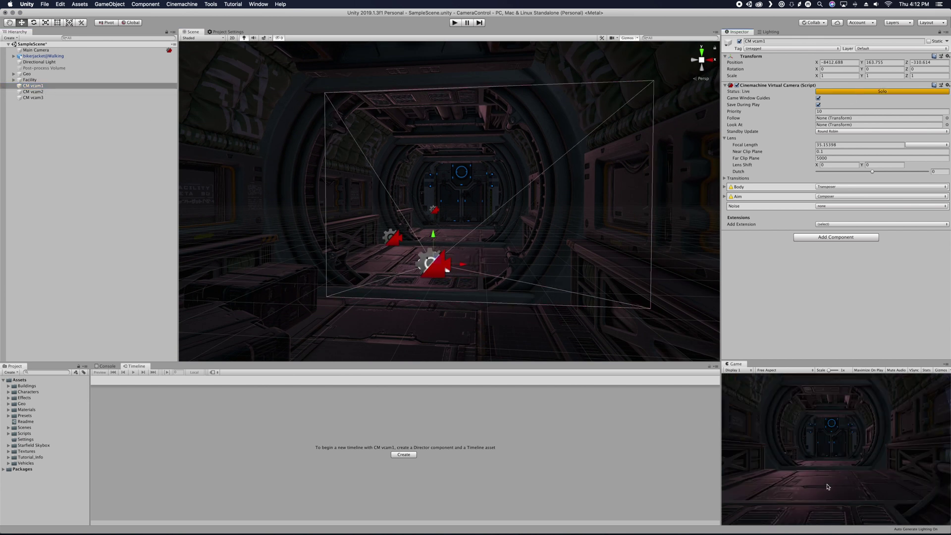
left_click_drag(459, 268, 419, 181)
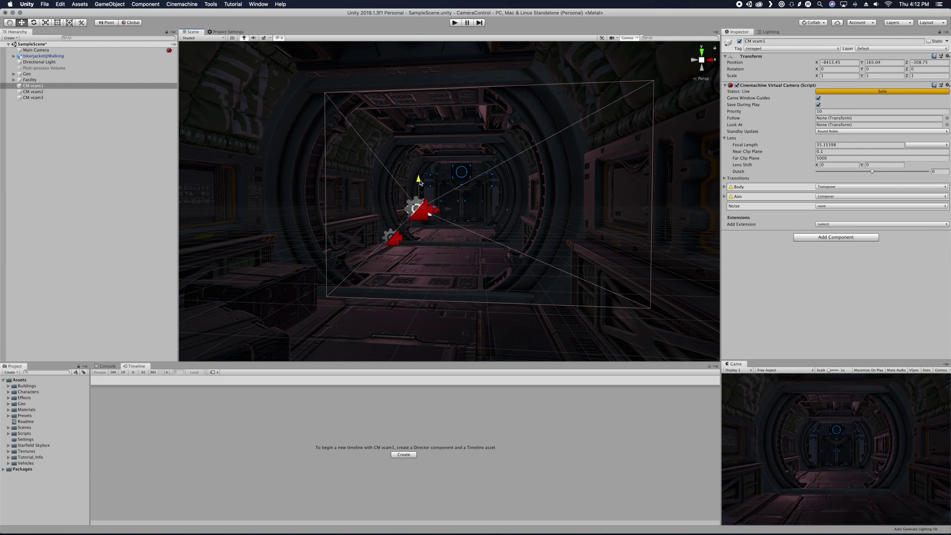
left_click_drag(429, 216, 443, 210)
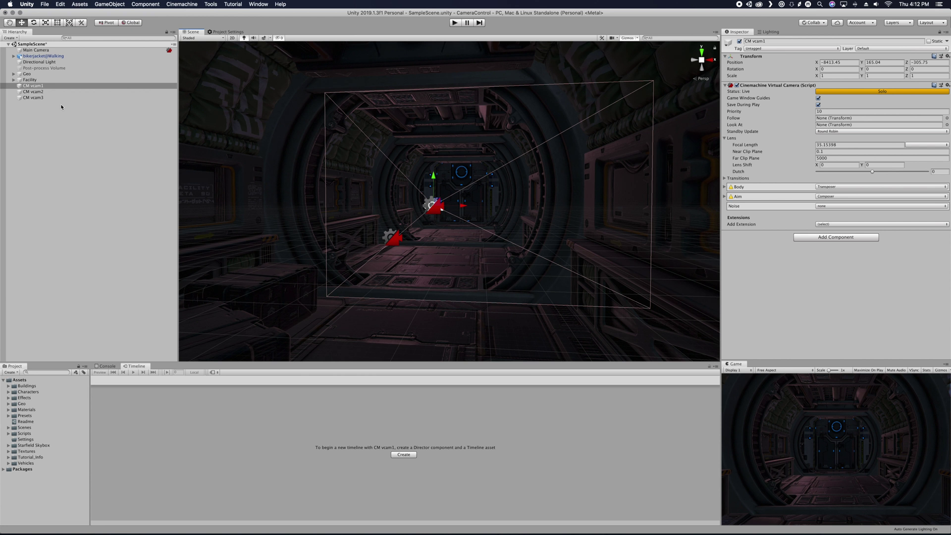
Solo-preview the shots of CM vcam1, CM vcam2 and CM vcam3 in turn
left_click(842, 94)
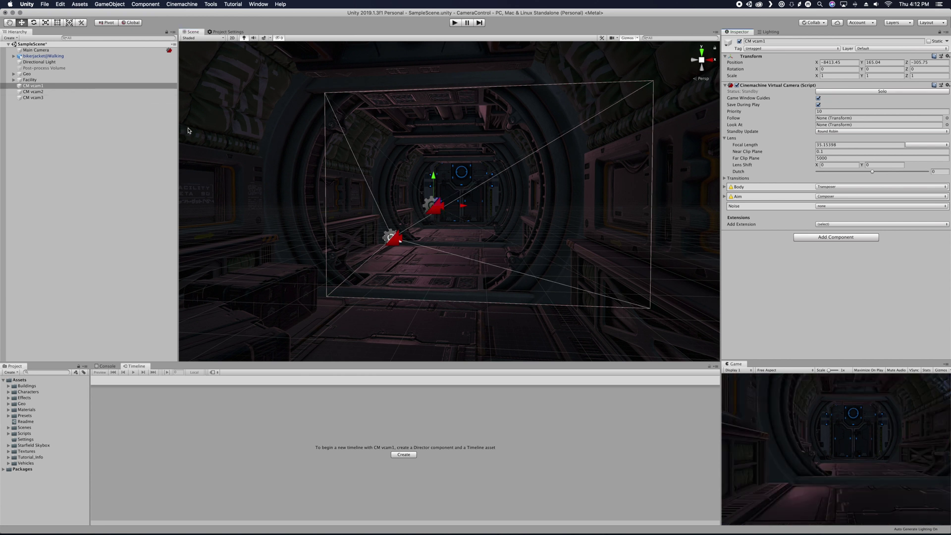
left_click(12, 87)
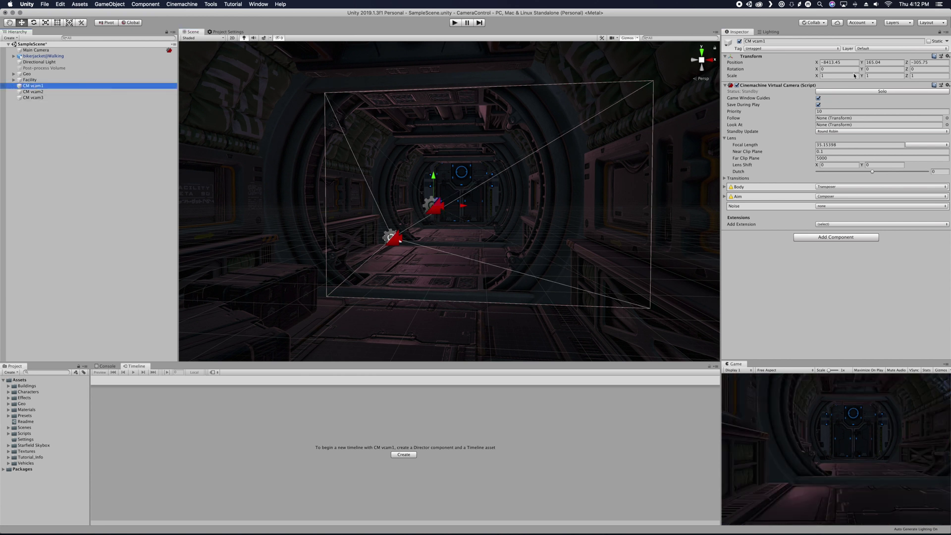
left_click(847, 93)
left_click(32, 92)
left_click(868, 92)
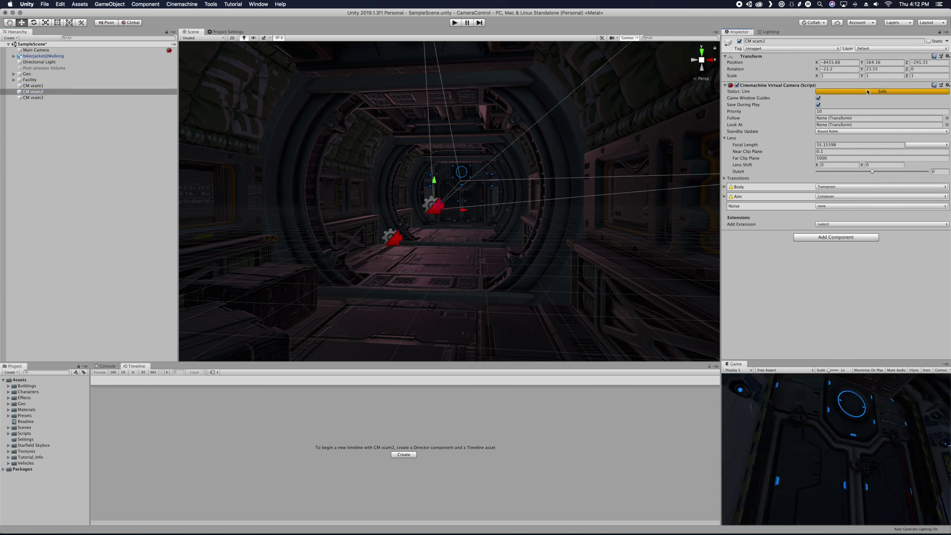
left_click(33, 97)
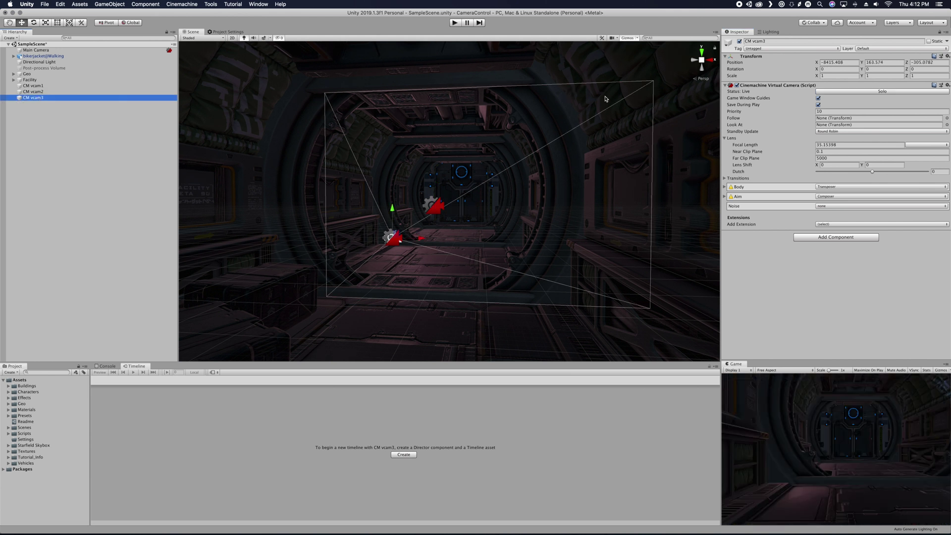
left_click(855, 94)
left_click(46, 146)
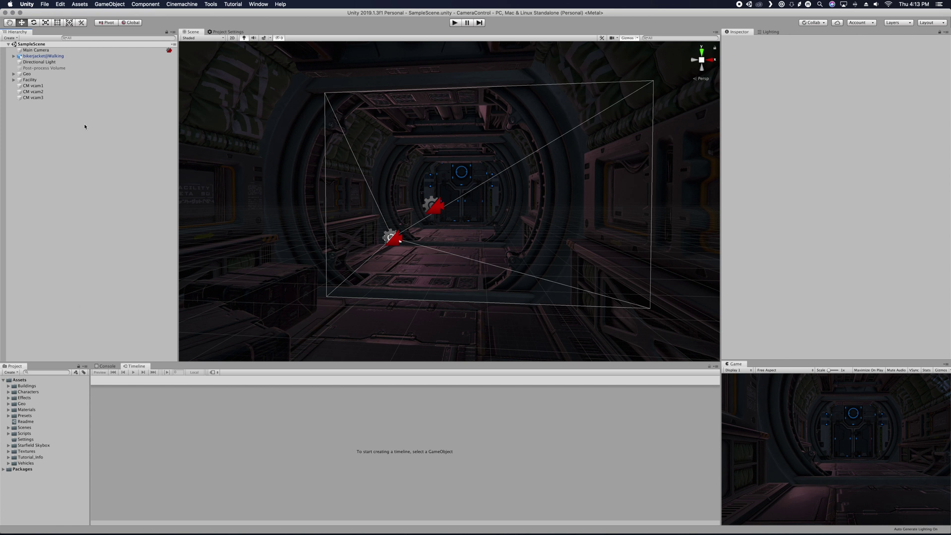
Add an empty game object named CameraControl to the Hierarchy
right_click(51, 126)
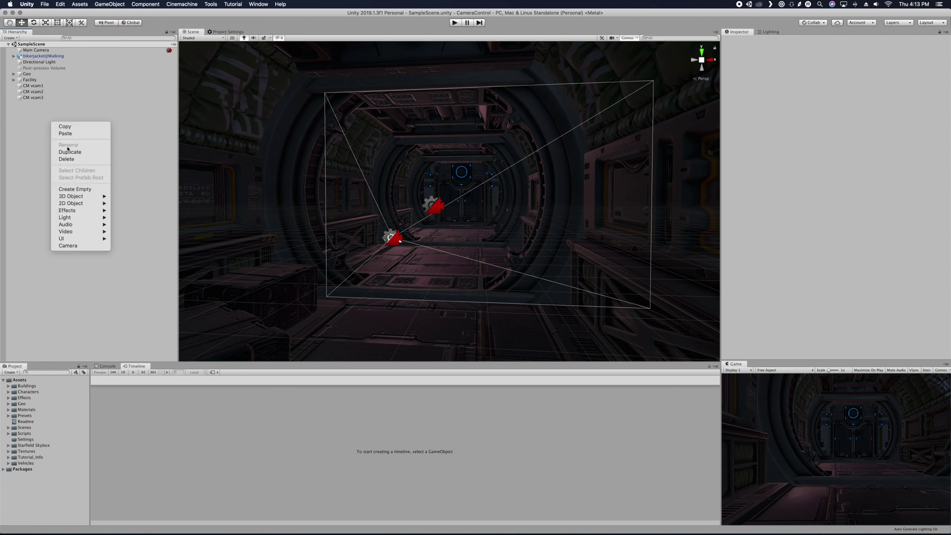
left_click(70, 189)
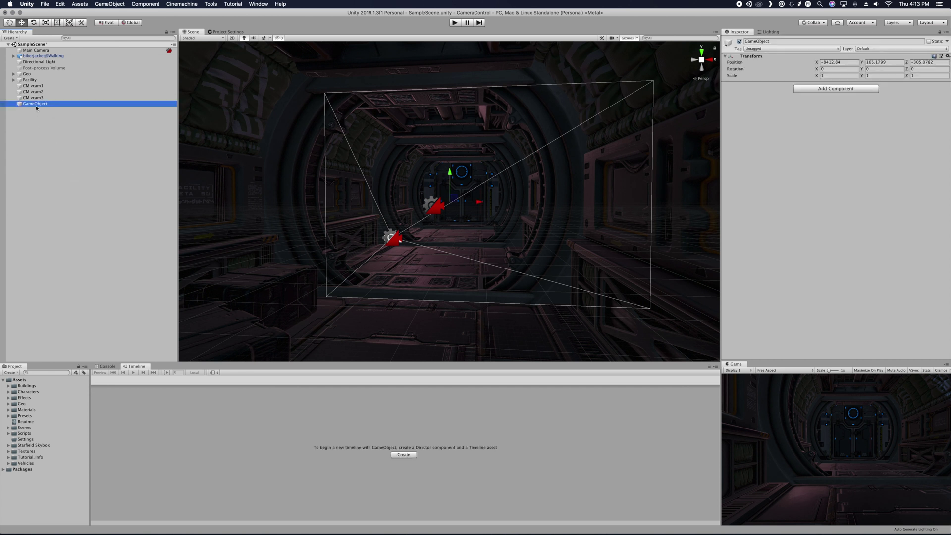
key("Return")
type("CameraControl")
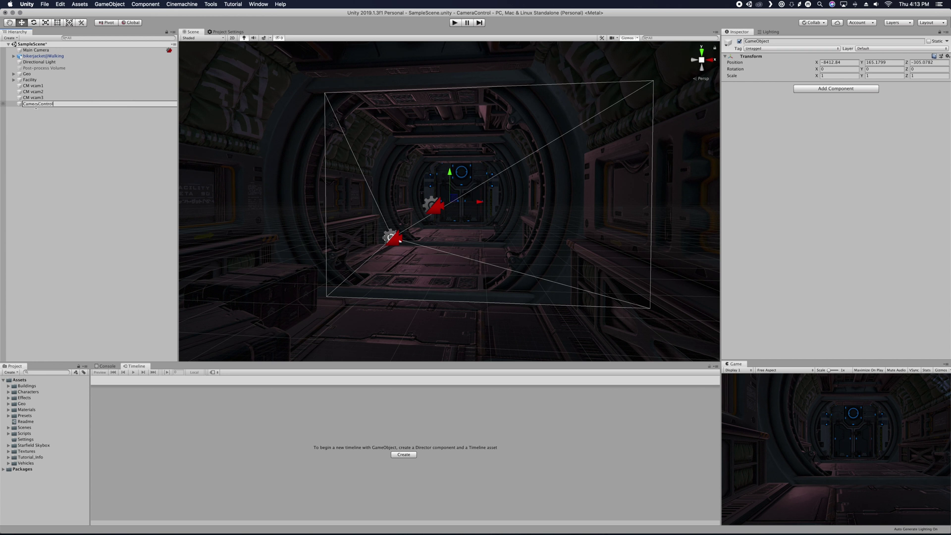
key("Return")
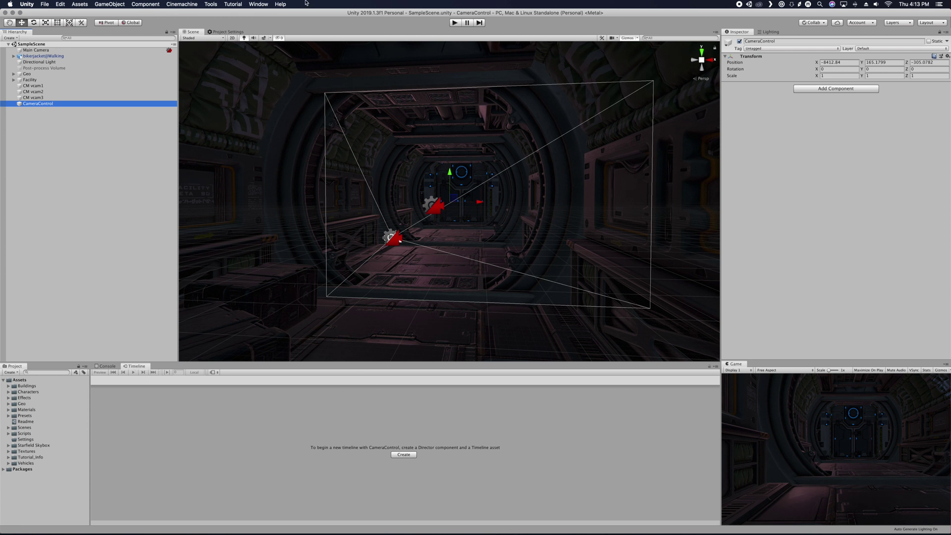
Open the Timeline window and save a new CameraControlTimeline asset for CameraControl
left_click(258, 4)
mouse_move(275, 109)
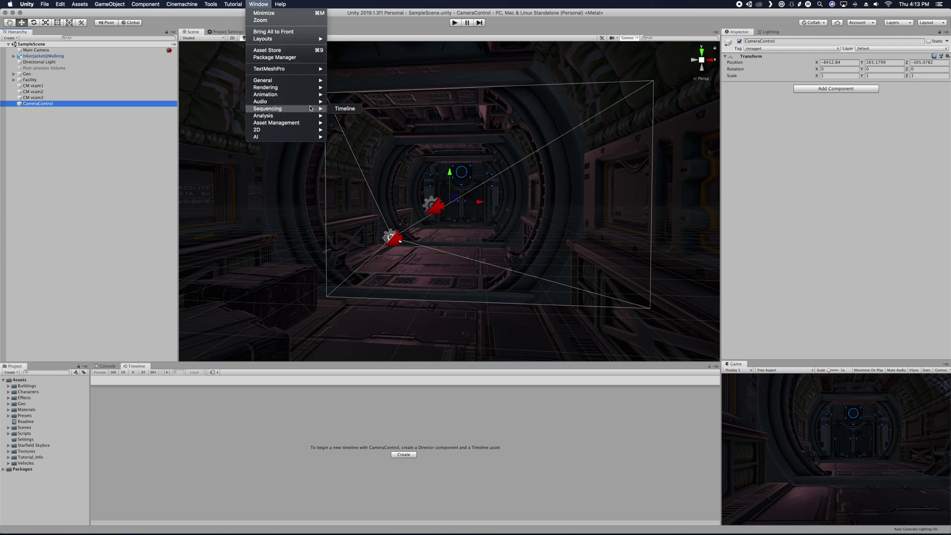
left_click(418, 453)
left_click(402, 455)
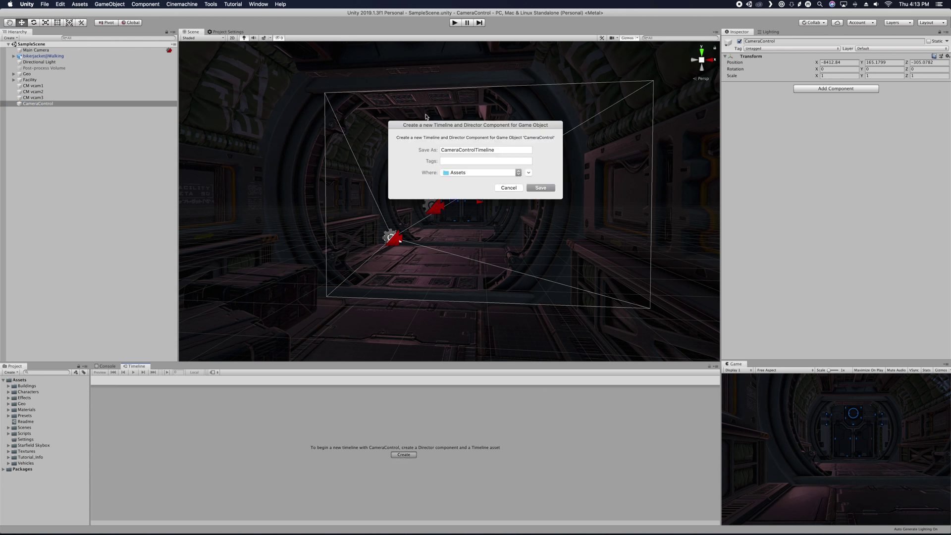
left_click(469, 150)
left_click(540, 187)
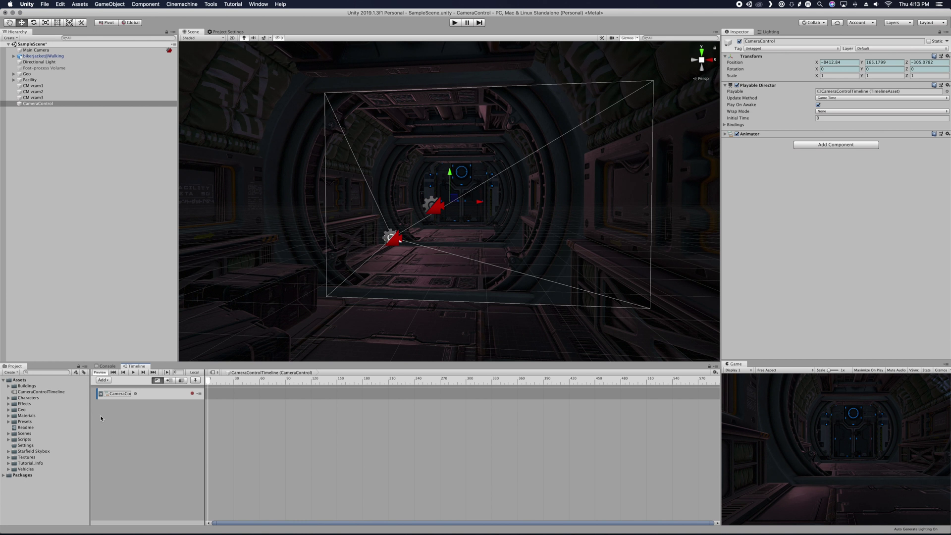
left_click(28, 87)
Rename the virtual cameras Cam 1, Cam 2 and Cam 3
left_click(38, 88)
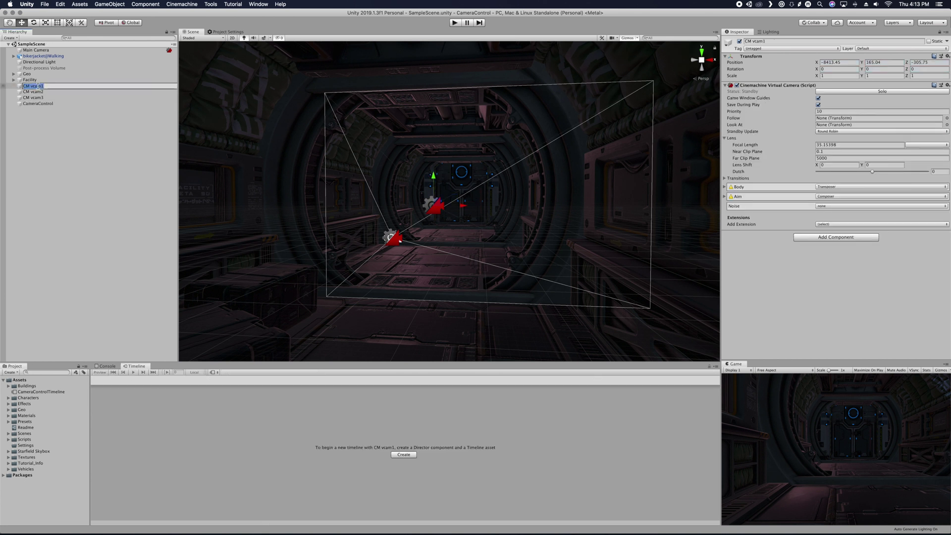
type("Cam 1")
key("Return")
left_click(39, 91)
left_click(38, 90)
type("Cam 2")
key("Return")
left_click(40, 97)
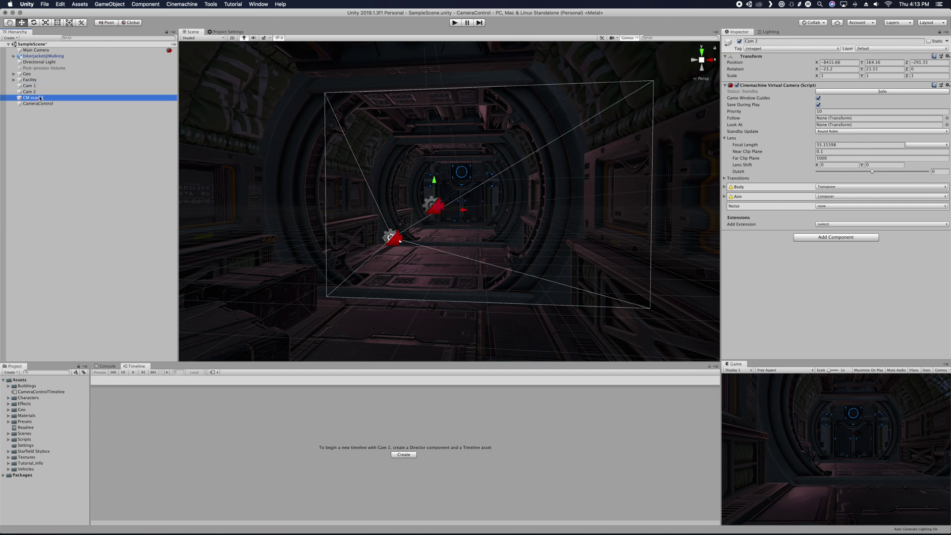
left_click(39, 97)
type("Cam 3")
key("Return")
Drag Cam 1 into the CameraControl timeline
left_click(35, 85)
left_click(37, 103)
left_click_drag(29, 86, 225, 419)
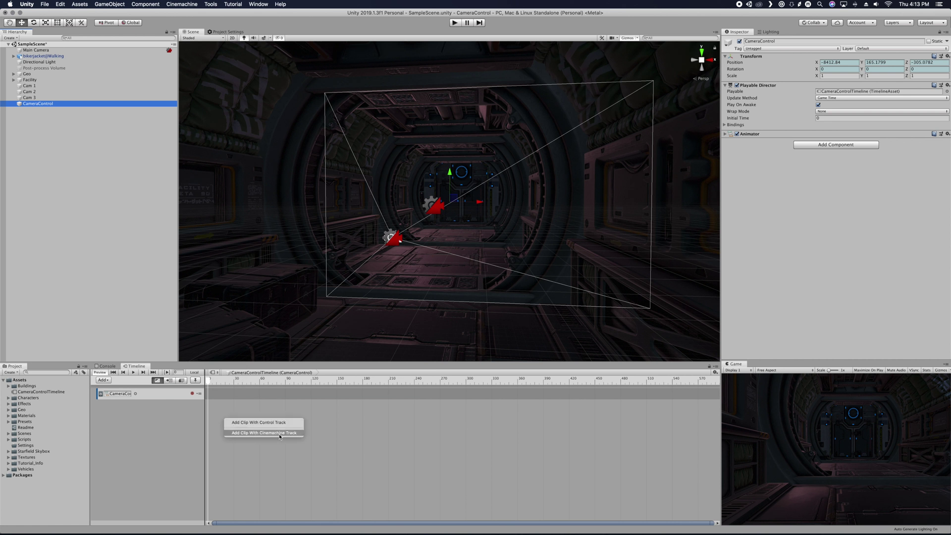
Put Cam 1 on a new Cinemachine track at frame 0 and delete the leftover Animation Track
left_click(264, 433)
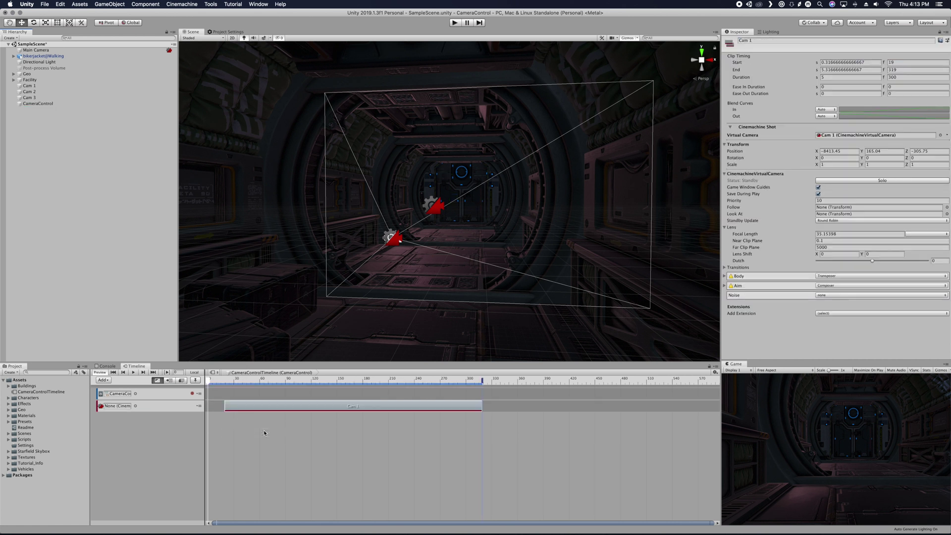
right_click(167, 396)
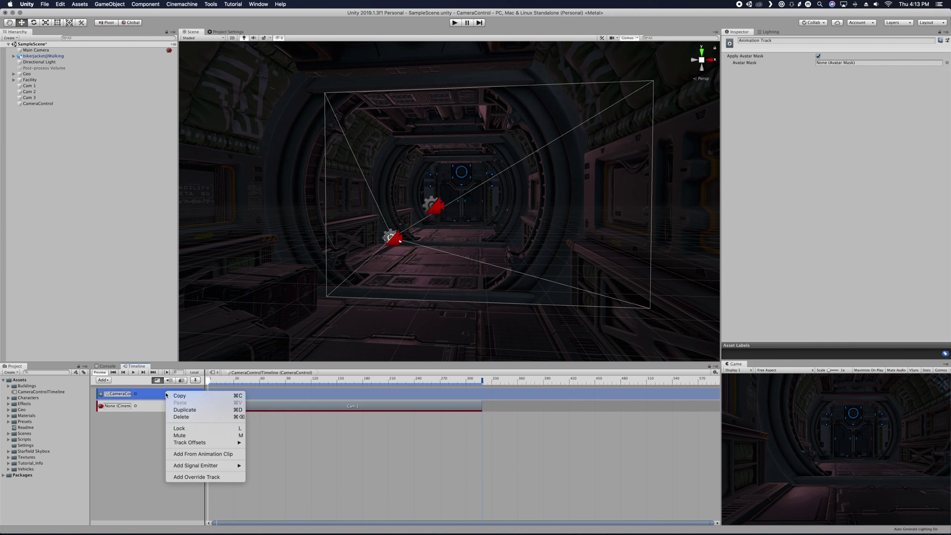
left_click(196, 415)
left_click_drag(253, 393, 236, 394)
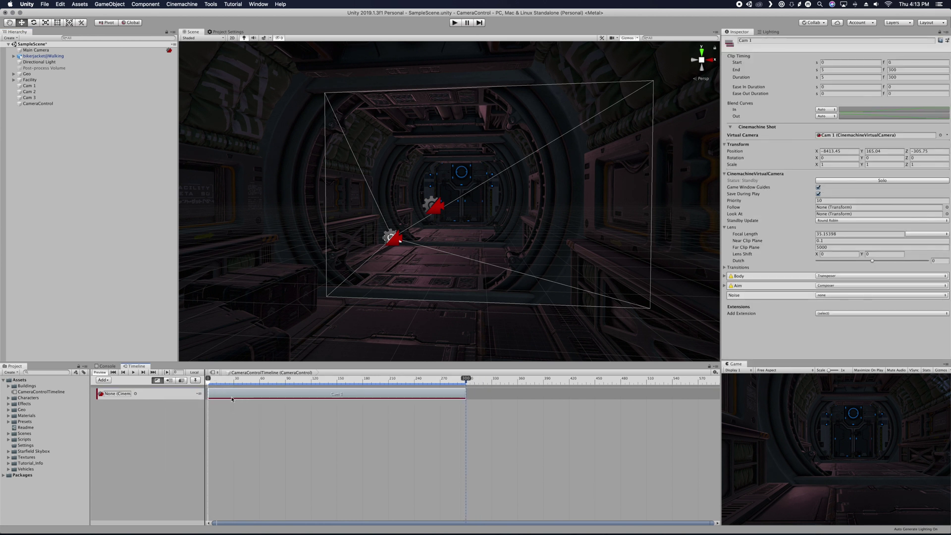
Append Cam 2 and Cam 3 as consecutive clips on the Cinemachine track, ending at 15 s
left_click_drag(22, 91, 468, 395)
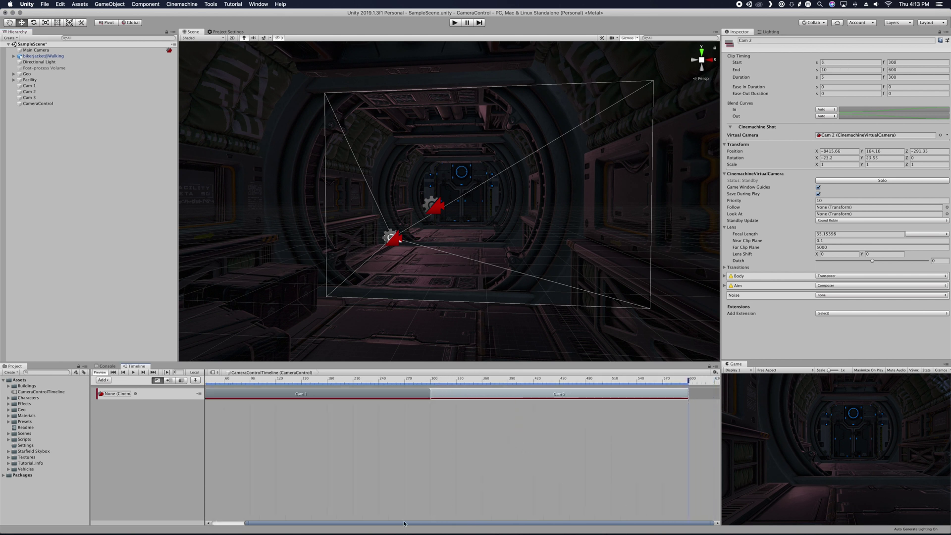
scroll(399, 471, "down", 5)
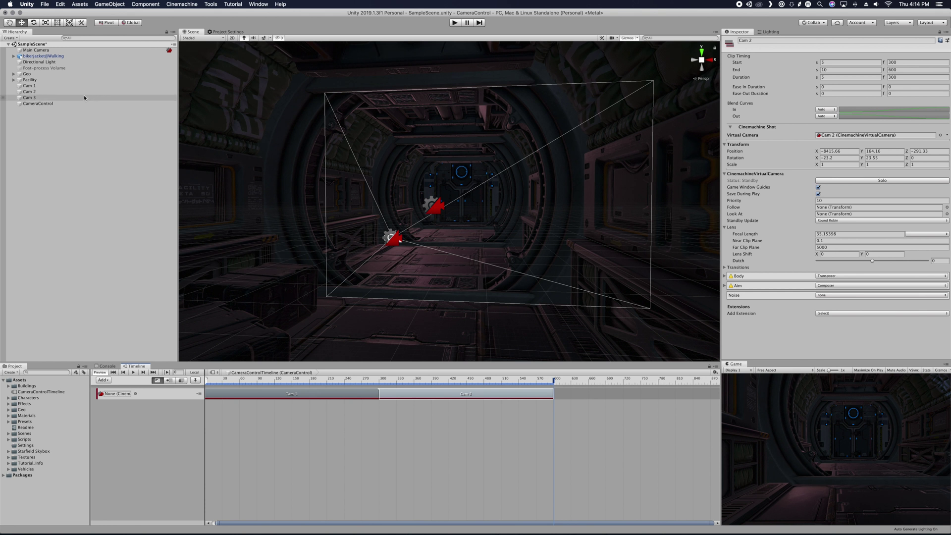
left_click_drag(94, 98, 552, 396)
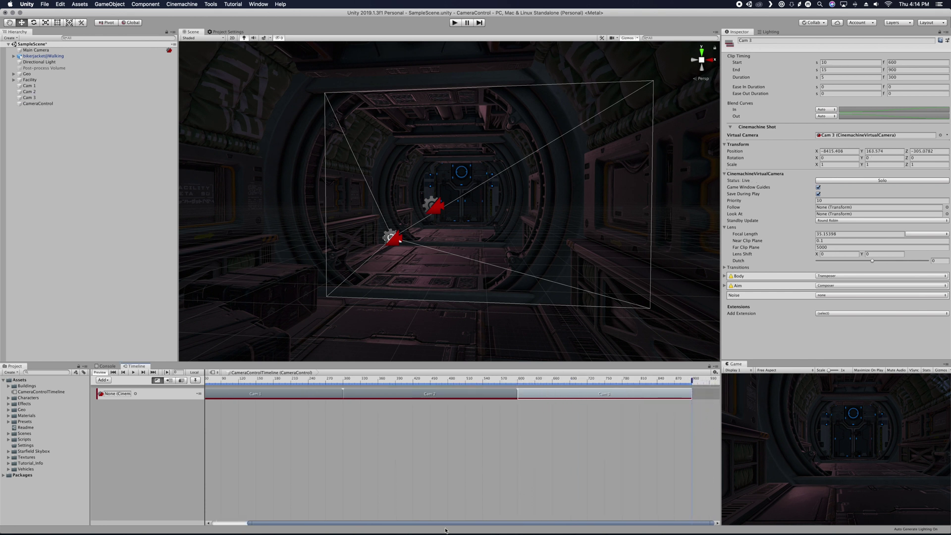
left_click_drag(439, 523, 395, 521)
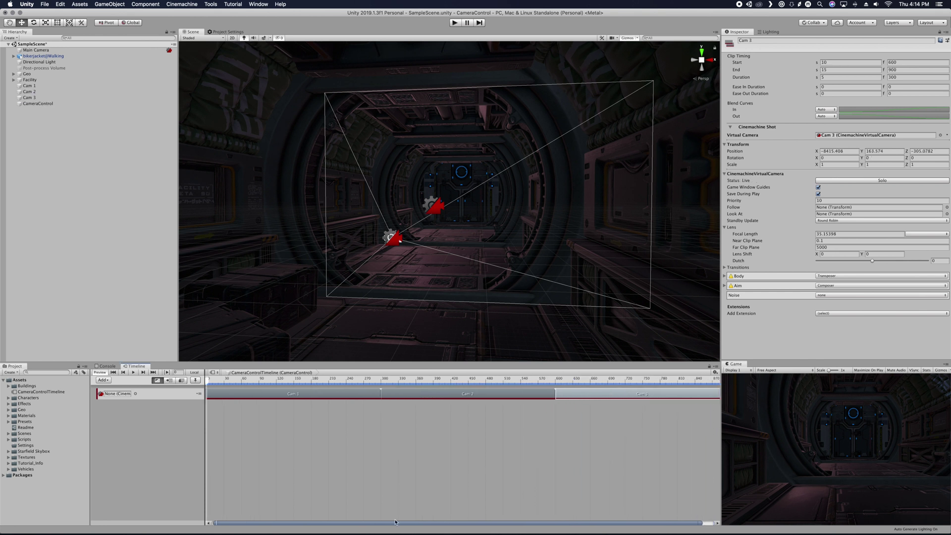
Bind the Cinemachine track to Main Camera, scrub to frame 351 for Cam 2, and dock the Game view beside Scene
left_click(136, 395)
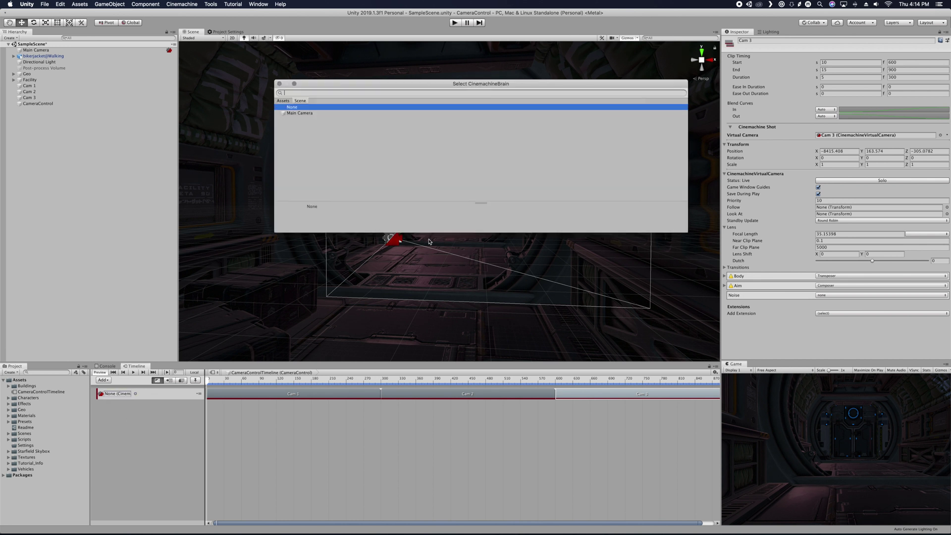
double_click(307, 114)
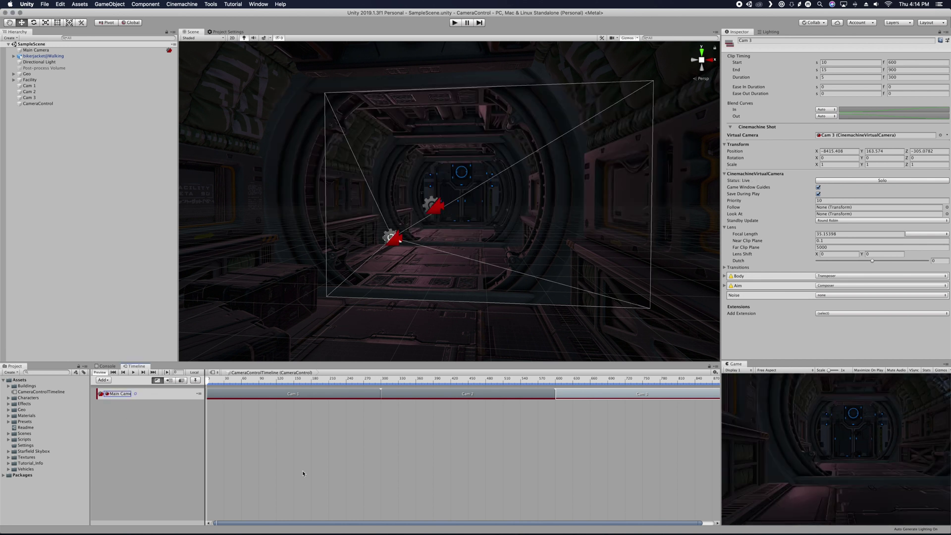
scroll(306, 518, "left", 1)
mouse_move(213, 379)
left_mouse_down()
mouse_move(305, 380)
mouse_move(207, 384)
left_mouse_up()
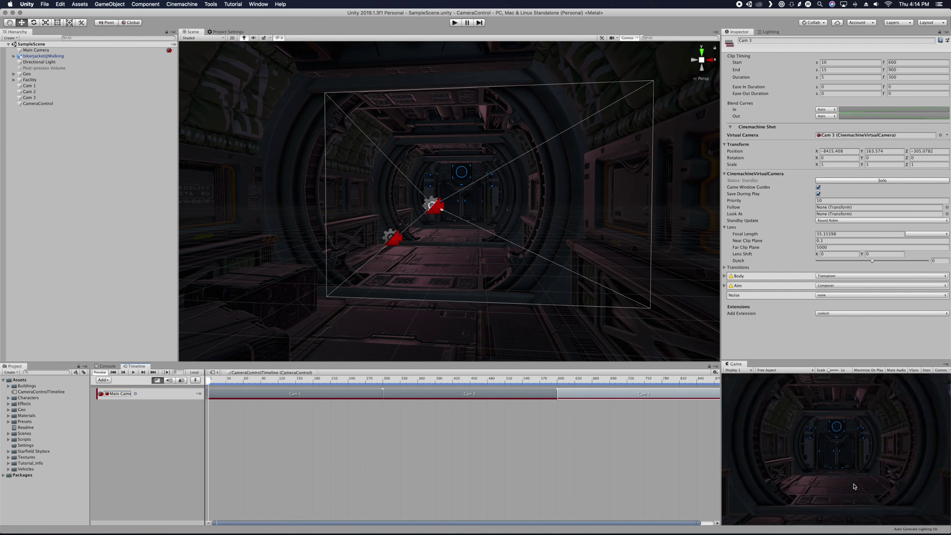
mouse_move(211, 387)
left_mouse_down()
mouse_move(372, 380)
mouse_move(422, 393)
mouse_move(578, 393)
mouse_move(209, 390)
left_mouse_up()
left_click_drag(736, 366, 404, 71)
Play the scene to preview the camera sequence, stop it, and return to the Game view
left_click(453, 23)
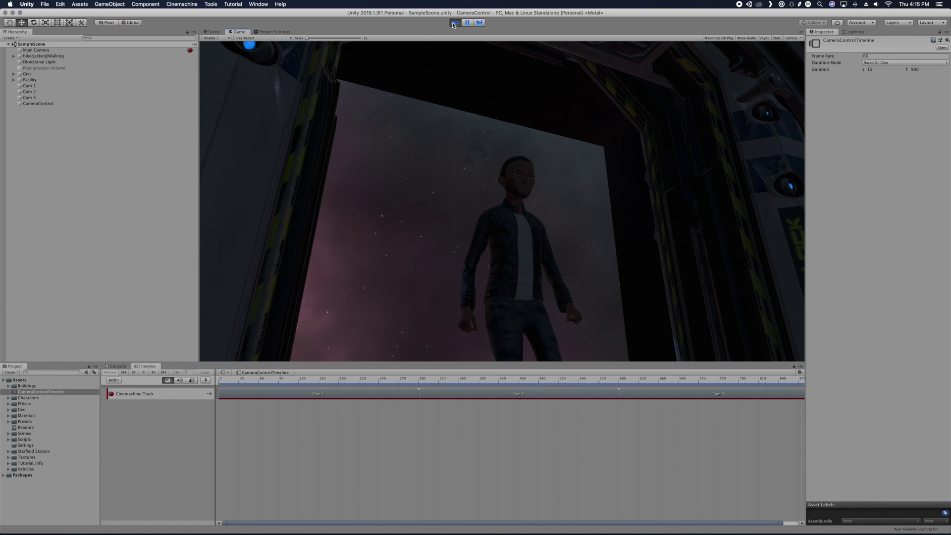
left_click(454, 23)
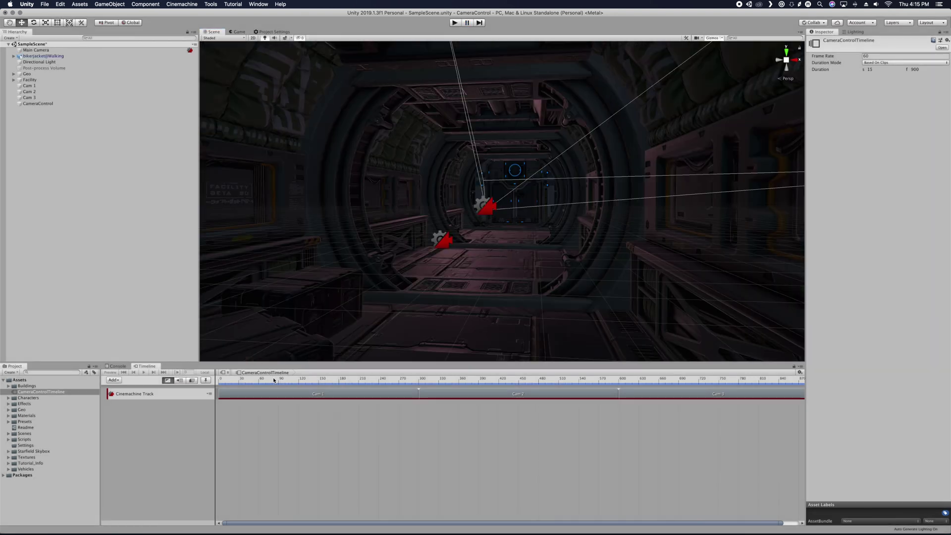
left_click(239, 32)
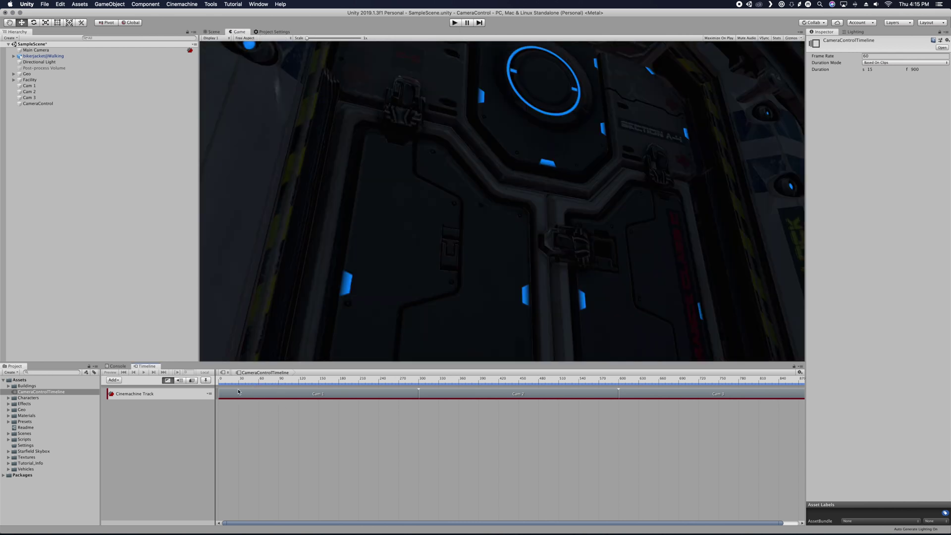
On CameraControl's timeline, trim the Cam 1 clip to end at frame 180
left_click(55, 104)
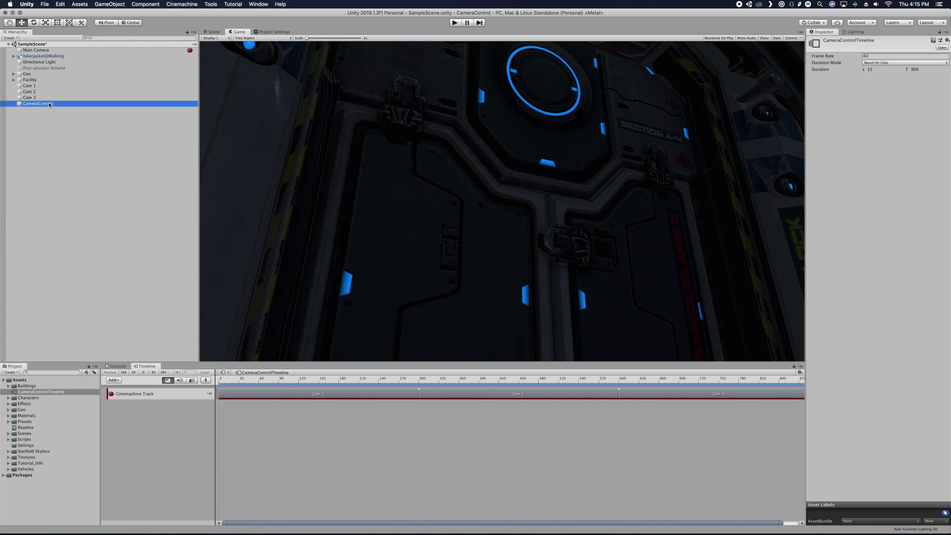
left_click_drag(224, 384, 651, 381)
left_click_drag(345, 382, 218, 381)
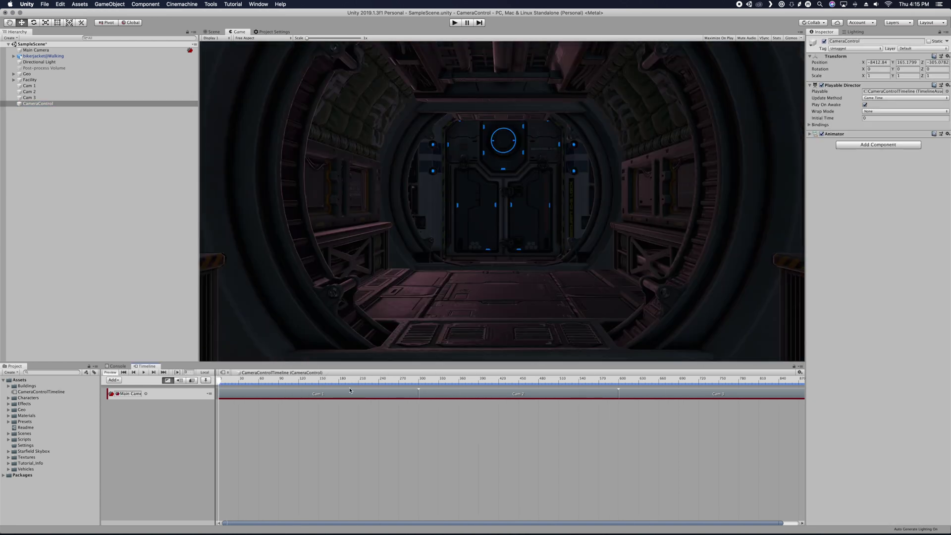
left_click(408, 394)
left_click_drag(418, 393, 338, 392)
left_click(248, 380)
left_click_drag(260, 381, 329, 380)
Move Cam 2 after Cam 1, trim it to about frame 271, and start Cam 3 at 270
left_click_drag(448, 395, 329, 380)
left_click_drag(537, 391, 399, 390)
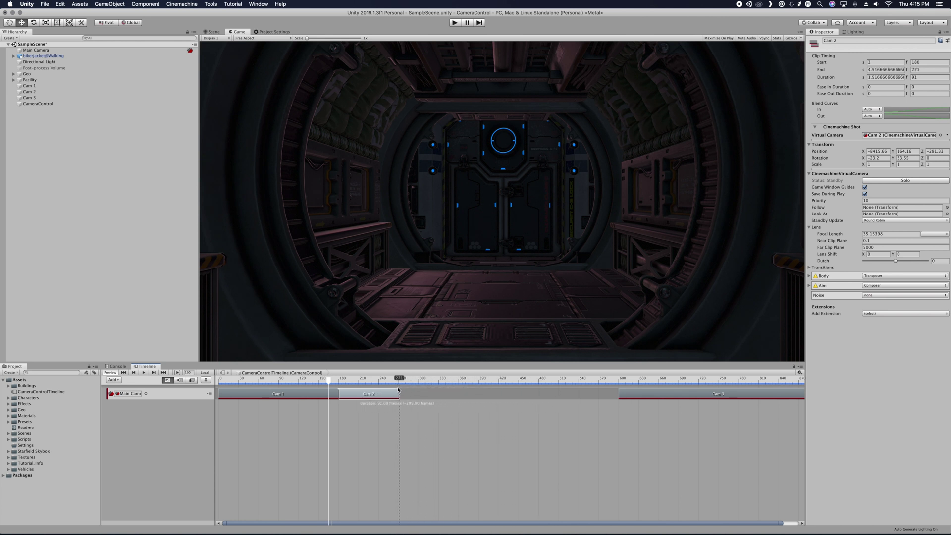
left_click_drag(655, 394, 439, 392)
left_click_drag(339, 380, 210, 380)
Save the scene, then play and stop the retimed camera sequence
key("super+s")
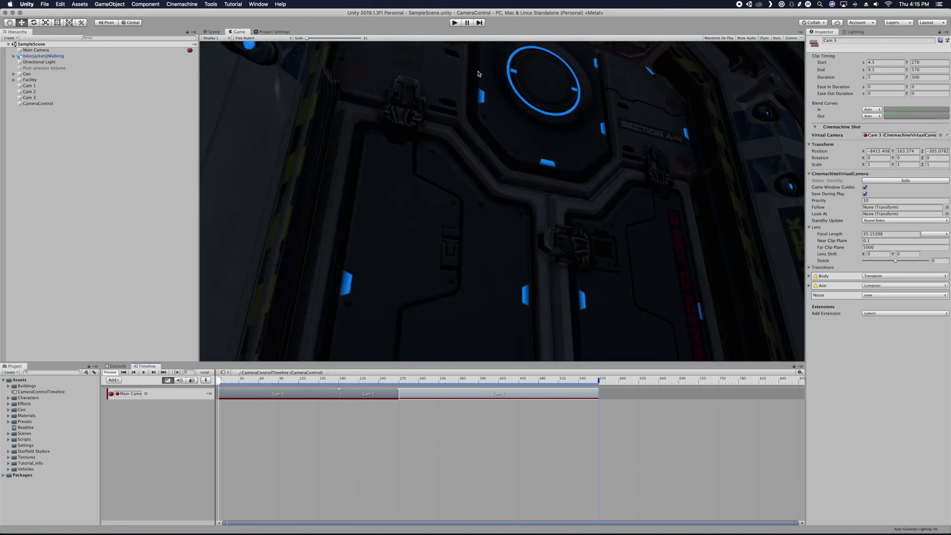
left_click(454, 23)
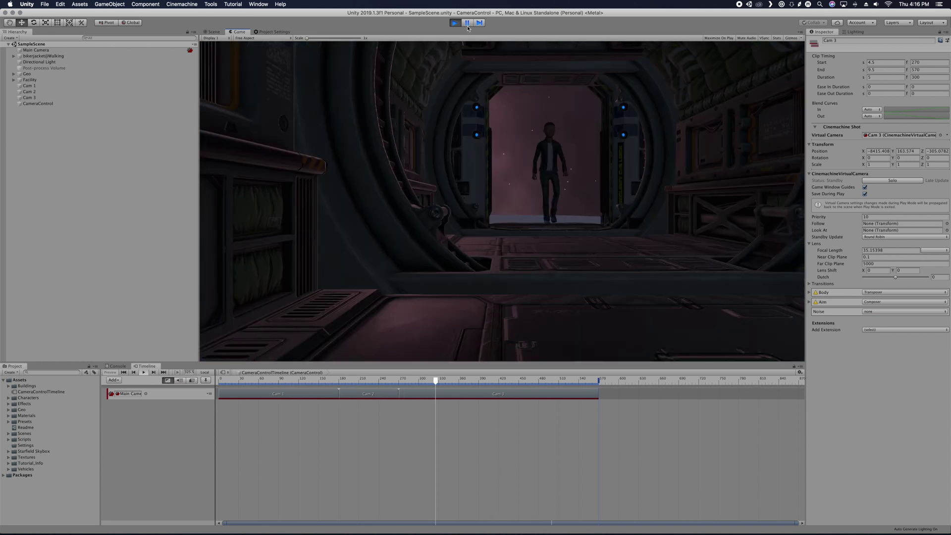
key("super+p")
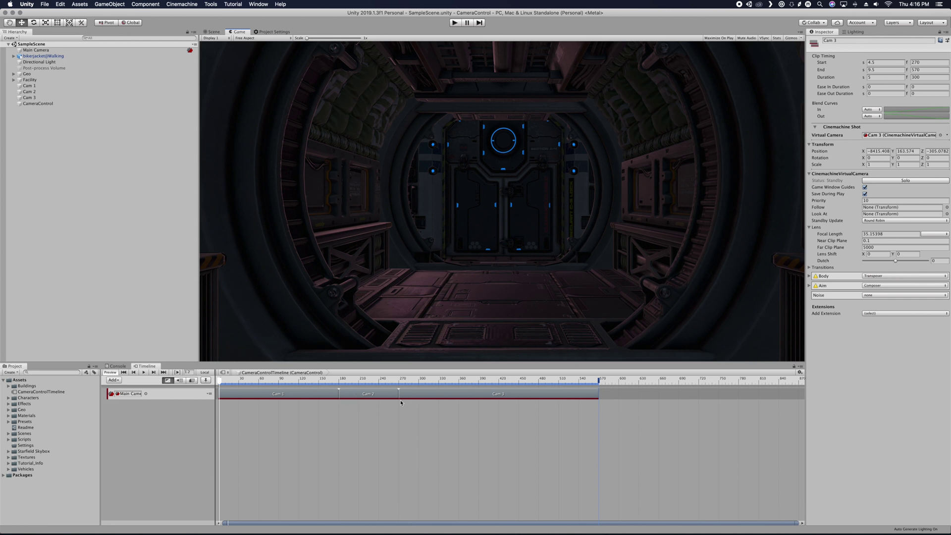
Shift Cam 3 and Cam 2 later, then overlap Cam 2 onto Cam 1's end for a blend
left_click_drag(413, 394, 521, 395)
left_click_drag(379, 395, 420, 394)
left_click_drag(361, 397, 344, 396)
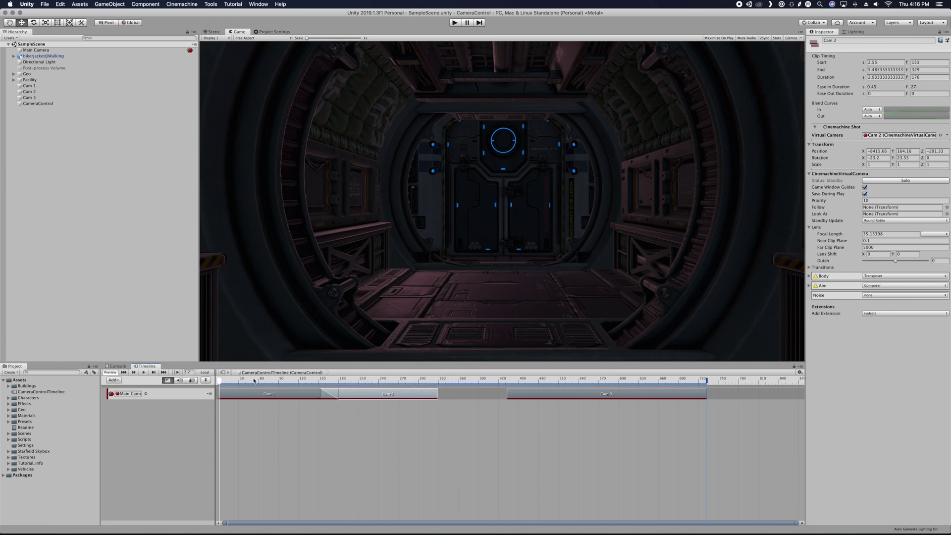
left_click_drag(220, 382, 459, 394)
Overlap Cam 3 onto Cam 2's end for a 23-frame blend and play the scene
left_click(528, 396)
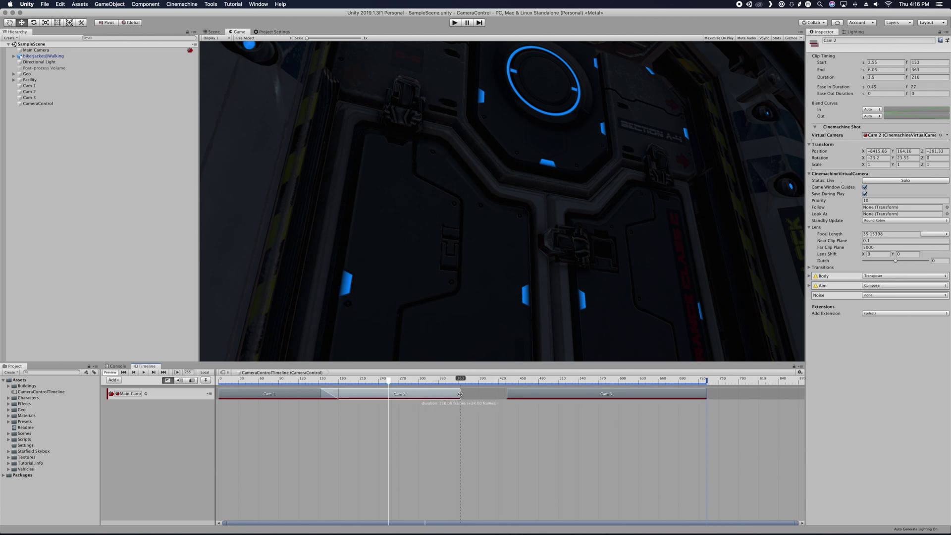
left_click_drag(531, 396, 220, 385)
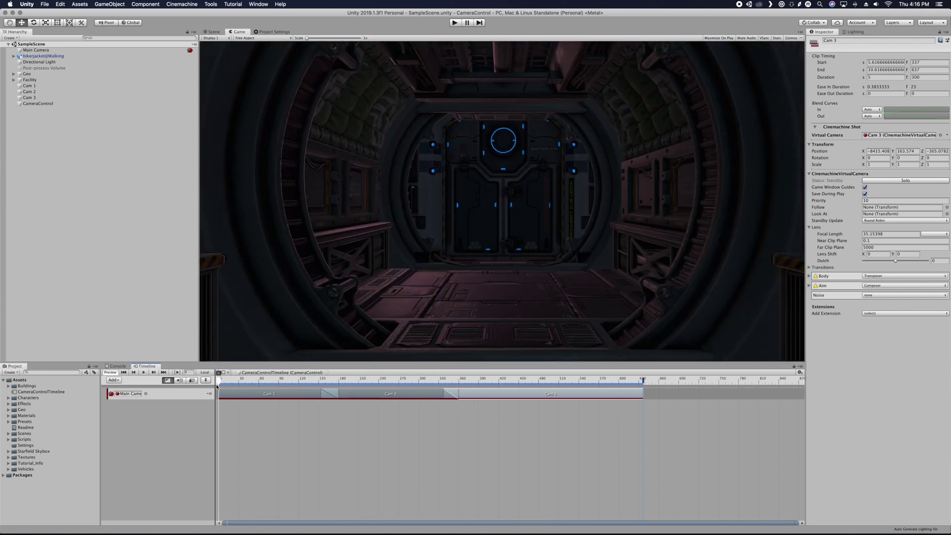
left_click(454, 22)
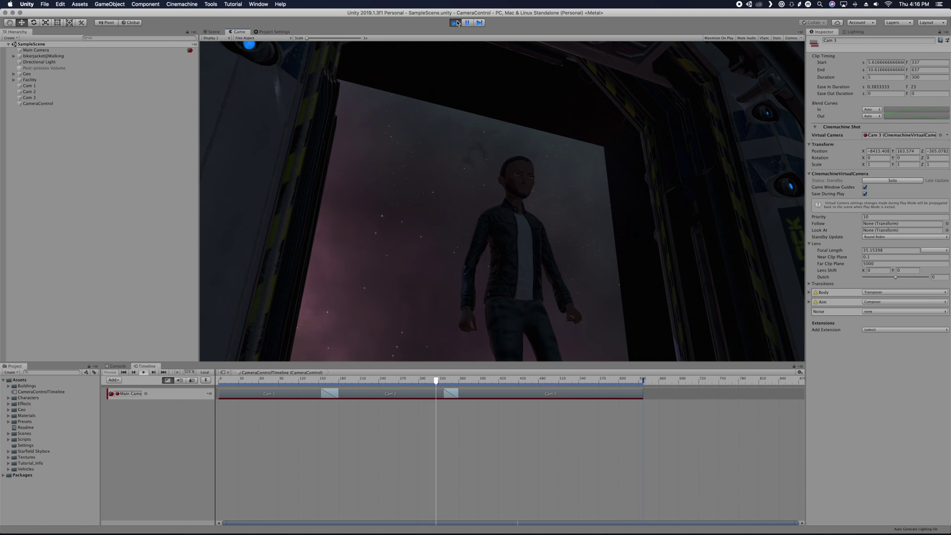
Exit play mode and select the Cam 3 clip on the Timeline
left_click(455, 23)
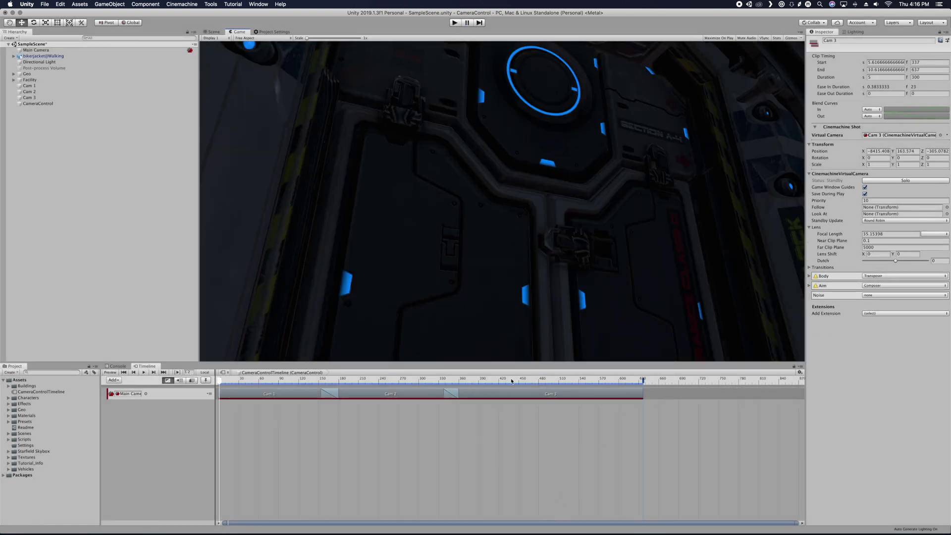
left_click(562, 395)
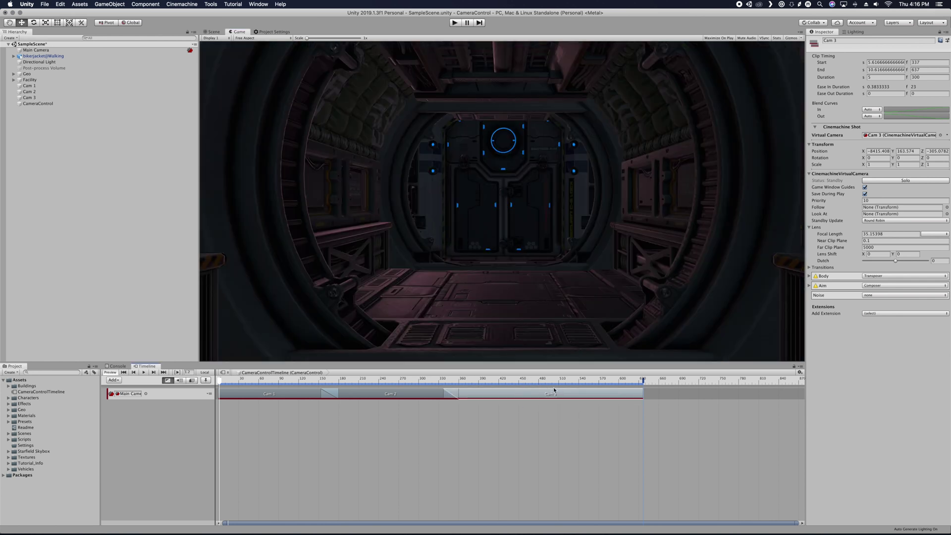